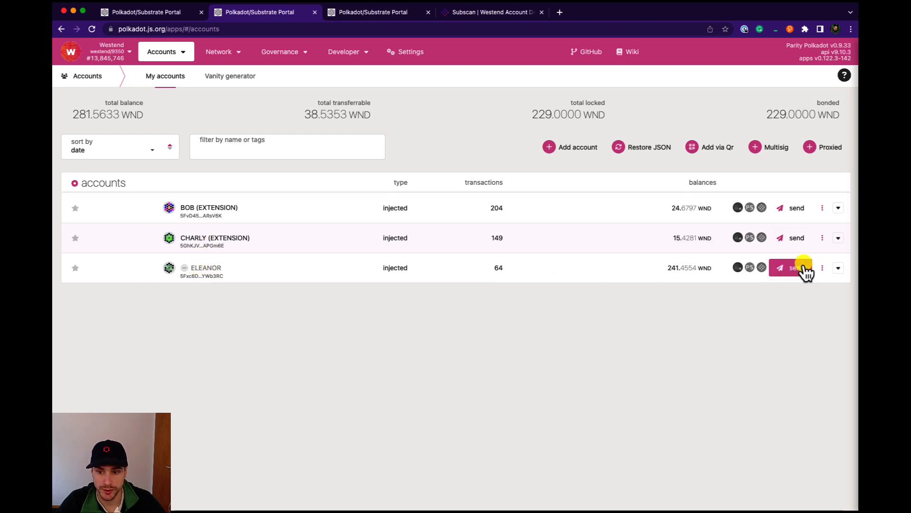
{"action": "left_click", "coordinate": [822, 269]}
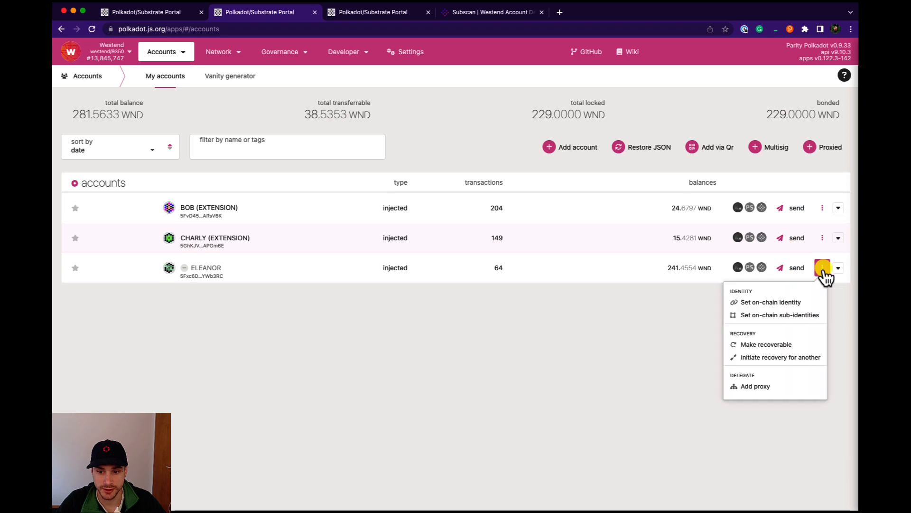
{"action": "left_click", "coordinate": [755, 386]}
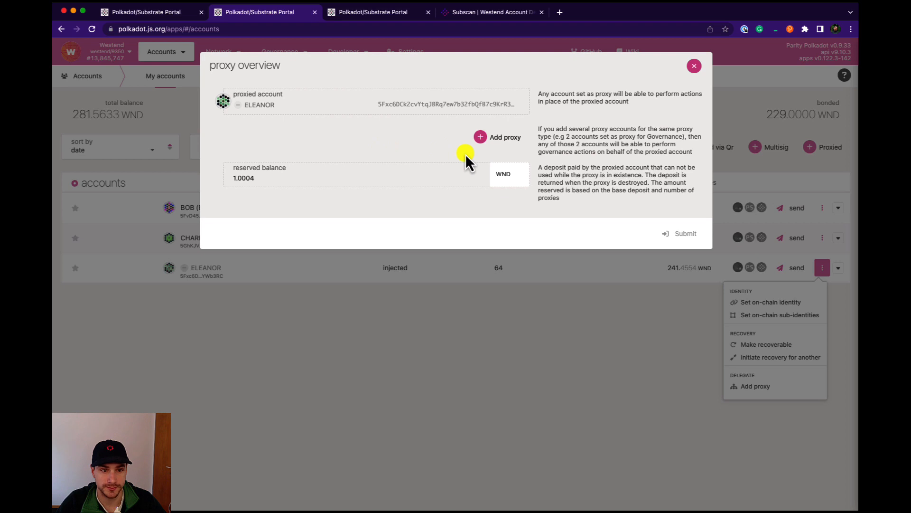
{"action": "left_click", "coordinate": [694, 67]}
- Open the extrinsics submission page and choose the proxy pallet for the ELEANOR account
{"action": "mouse_move", "coordinate": [360, 55]}
{"action": "left_click", "coordinate": [365, 91]}
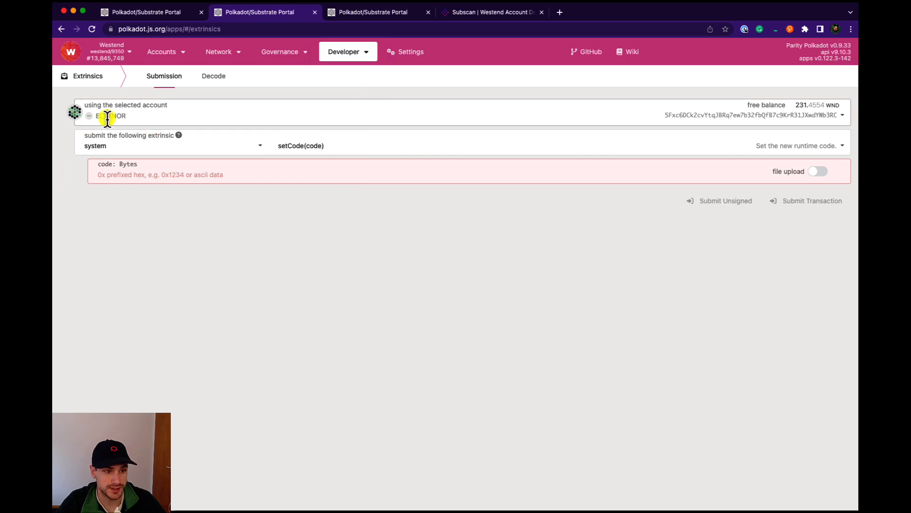
{"action": "left_click", "coordinate": [123, 153]}
{"action": "scroll", "coordinate": [138, 248], "scroll_direction": "up", "scroll_amount": 3}
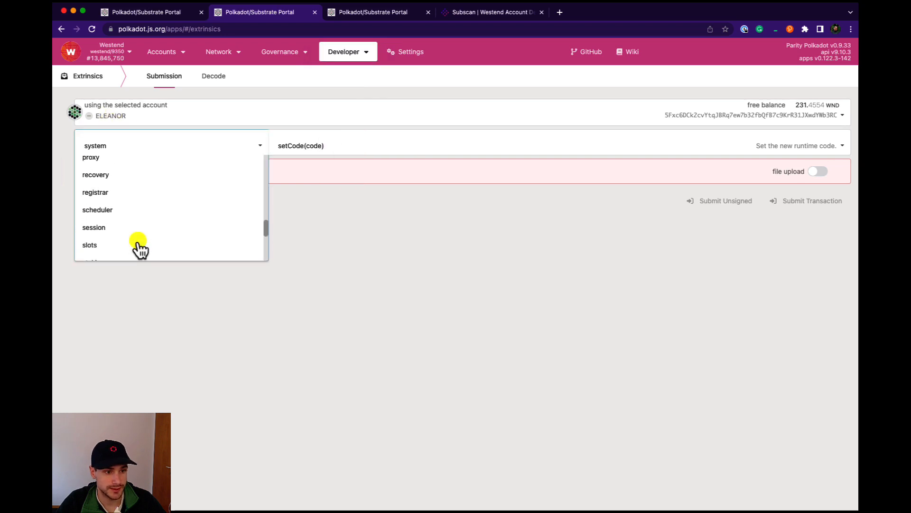
{"action": "left_click", "coordinate": [91, 206]}
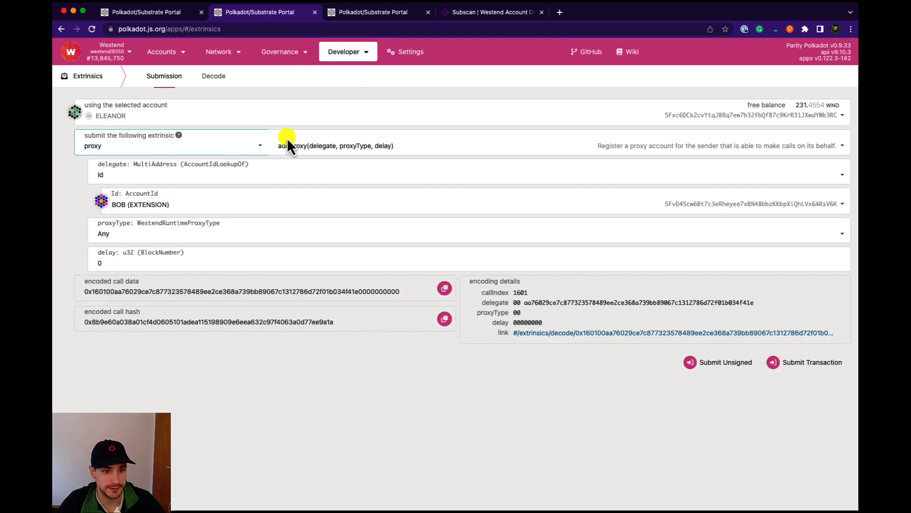
- Set the addProxy delegate to CHARLY (EXTENSION) and the proxy type to Staking
{"action": "left_click", "coordinate": [203, 203]}
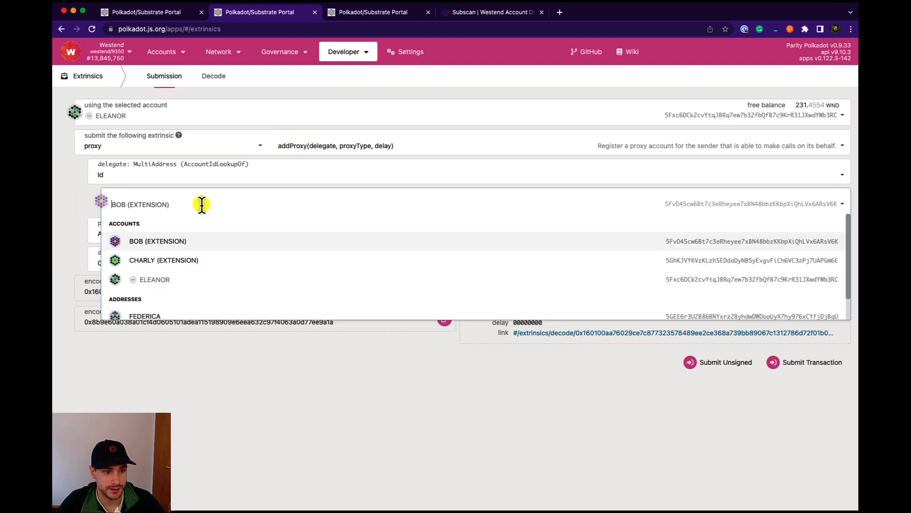
{"action": "left_click", "coordinate": [167, 264]}
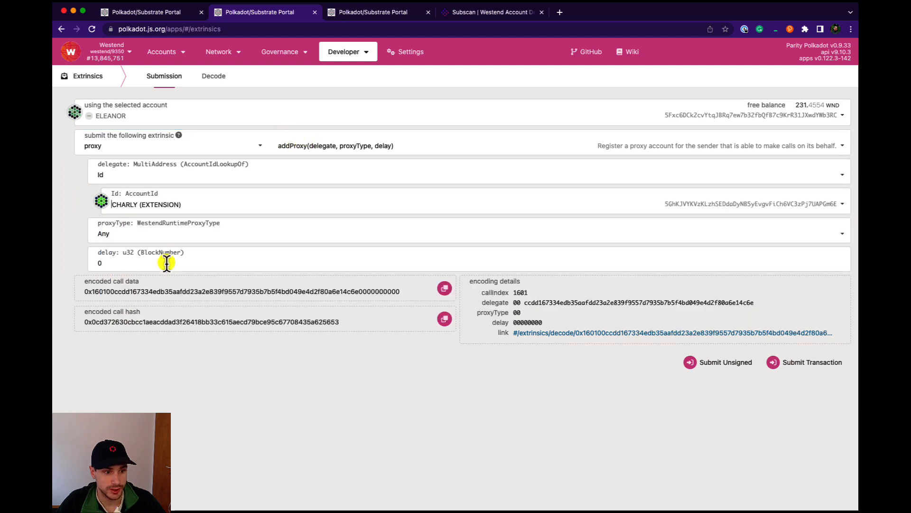
{"action": "left_click", "coordinate": [135, 239]}
{"action": "left_click", "coordinate": [125, 289]}
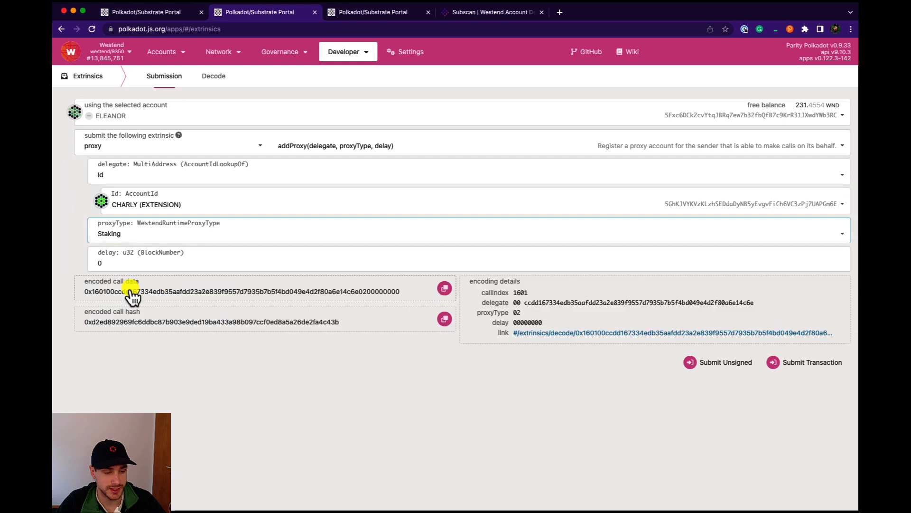
- Set the proxy delay to 30 blocks, then submit and sign the addProxy transaction
{"action": "left_click", "coordinate": [117, 264]}
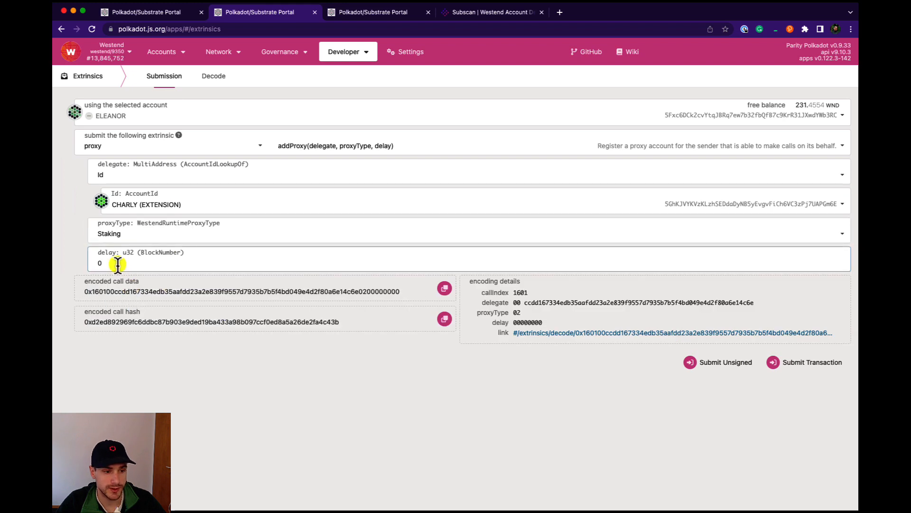
{"action": "type", "text": "10"}
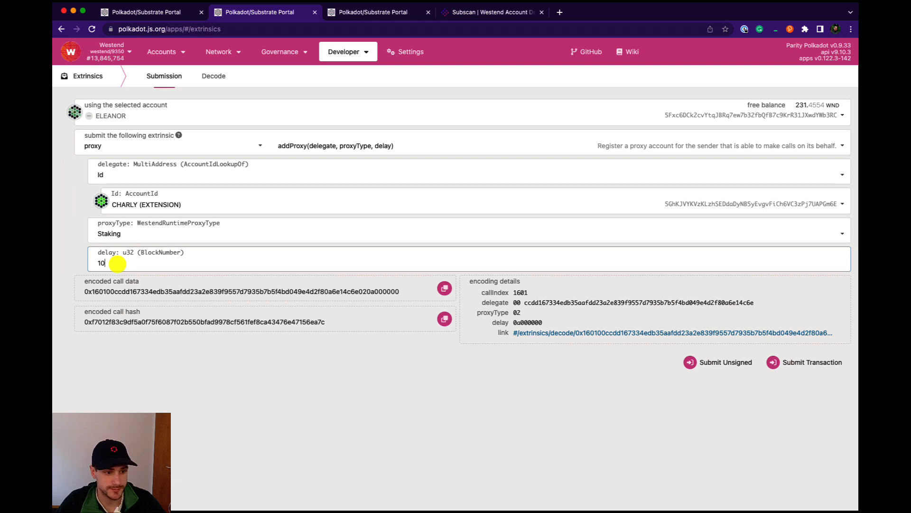
{"action": "key", "text": "BackSpace"}
{"action": "key", "text": "BackSpace"}
{"action": "type", "text": "30"}
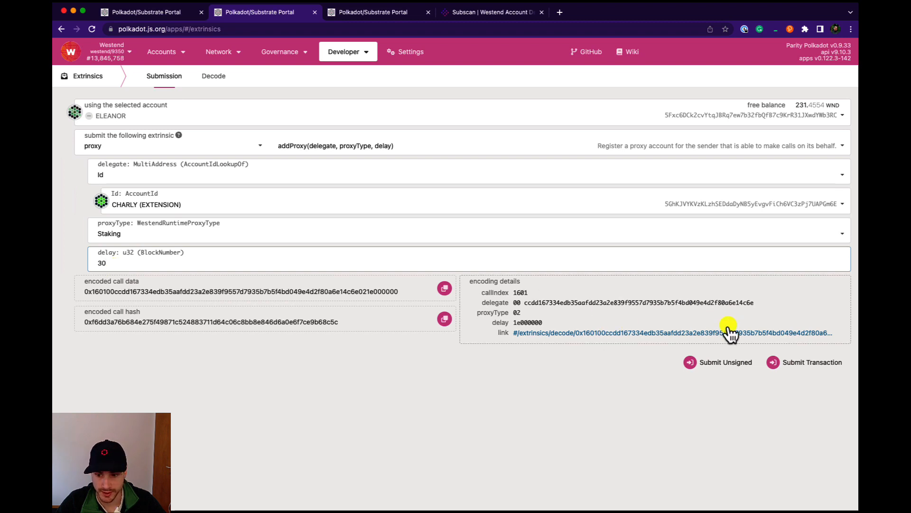
{"action": "left_click", "coordinate": [802, 366]}
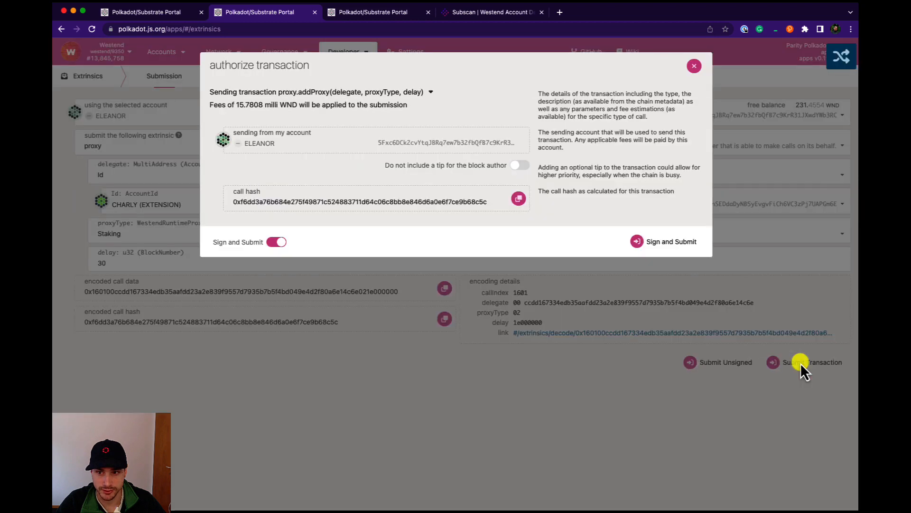
{"action": "left_click", "coordinate": [646, 241]}
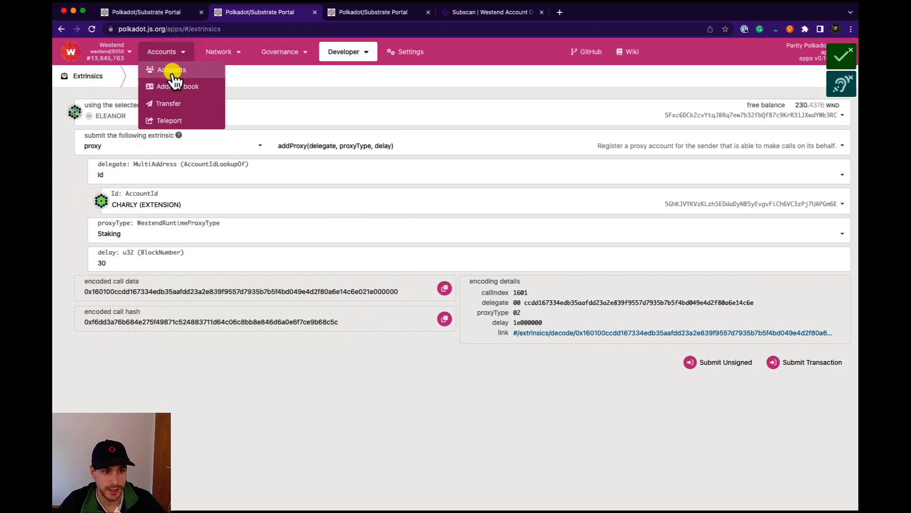
- Return to the accounts list and open ELEANOR's proxy overview to review the proxy set
{"action": "left_click", "coordinate": [173, 67]}
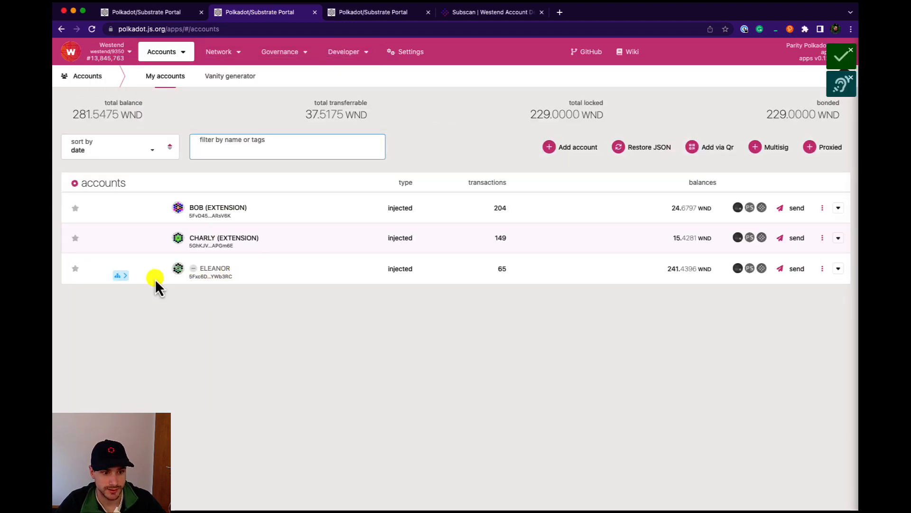
{"action": "mouse_move", "coordinate": [120, 274]}
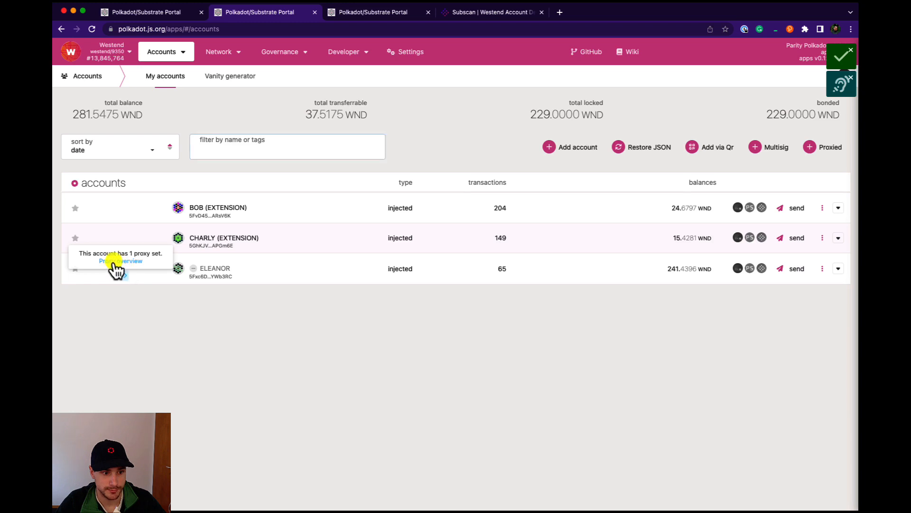
{"action": "left_click", "coordinate": [114, 262]}
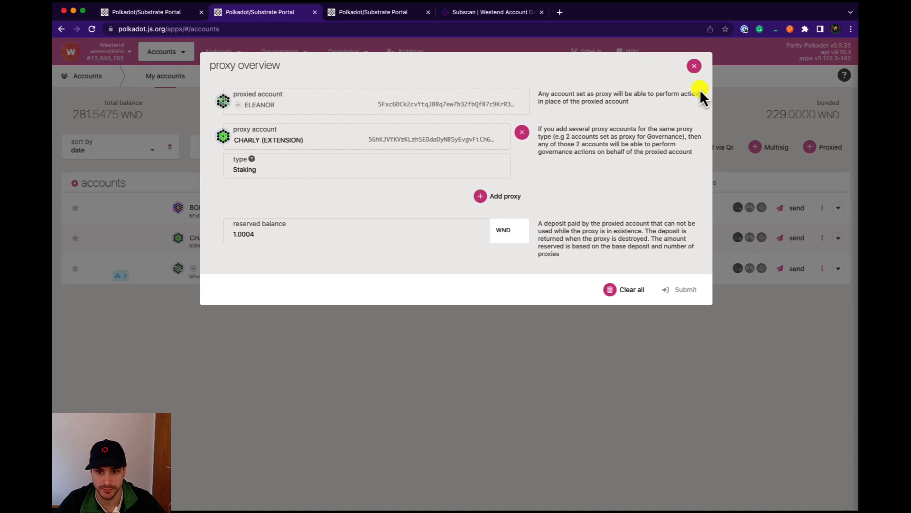
{"action": "left_click", "coordinate": [694, 67]}
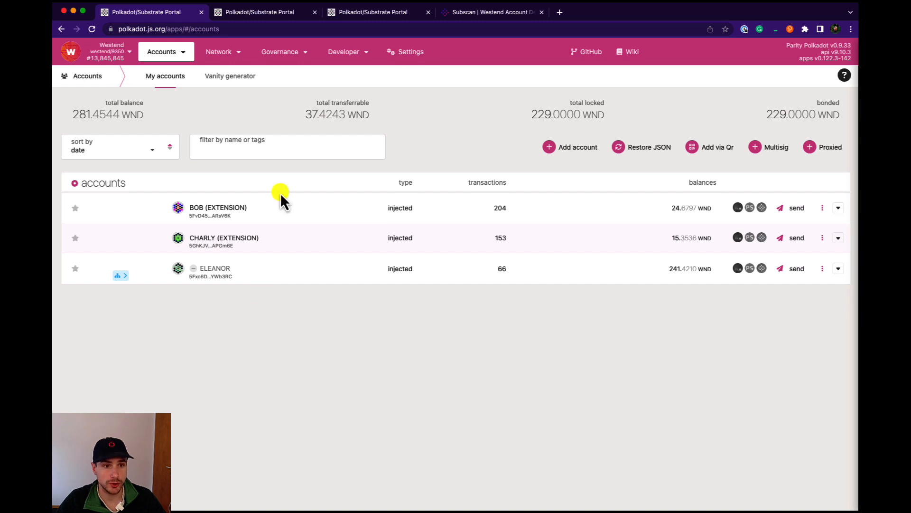
- Switch to the other portal tab and make CHARLY (EXTENSION) the sending account for extrinsics
{"action": "left_click", "coordinate": [284, 17]}
{"action": "mouse_move", "coordinate": [341, 56]}
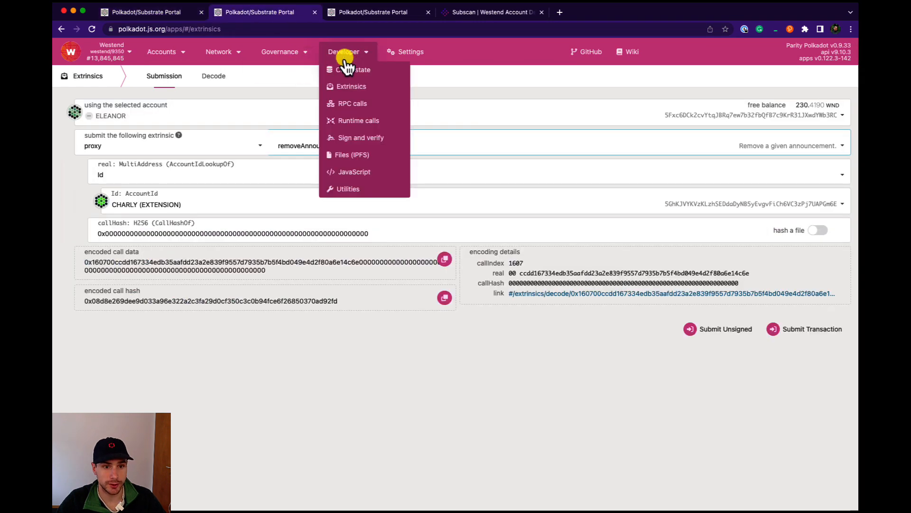
{"action": "left_click", "coordinate": [113, 116]}
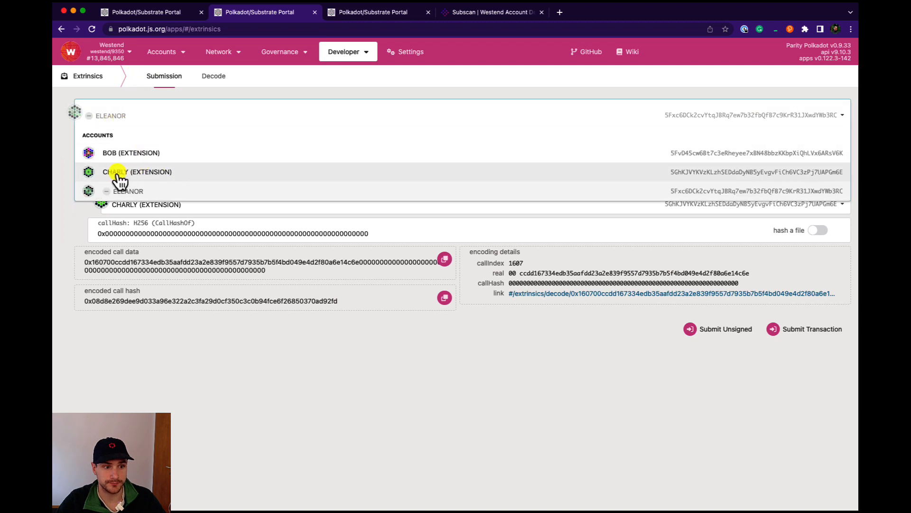
{"action": "left_click", "coordinate": [143, 177]}
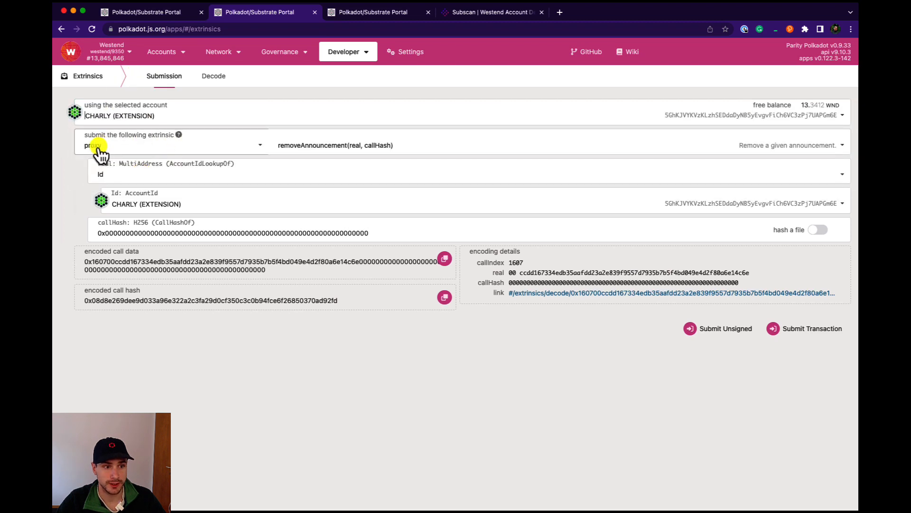
- Choose the proxy announce(real, callHash) call with ELEANOR as the real account
{"action": "left_click", "coordinate": [289, 145]}
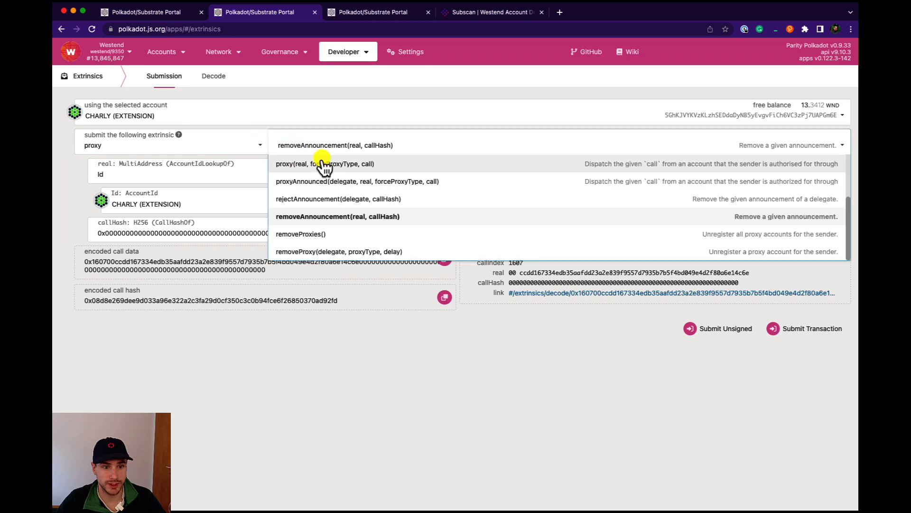
{"action": "scroll", "coordinate": [313, 190], "scroll_direction": "up", "scroll_amount": 3}
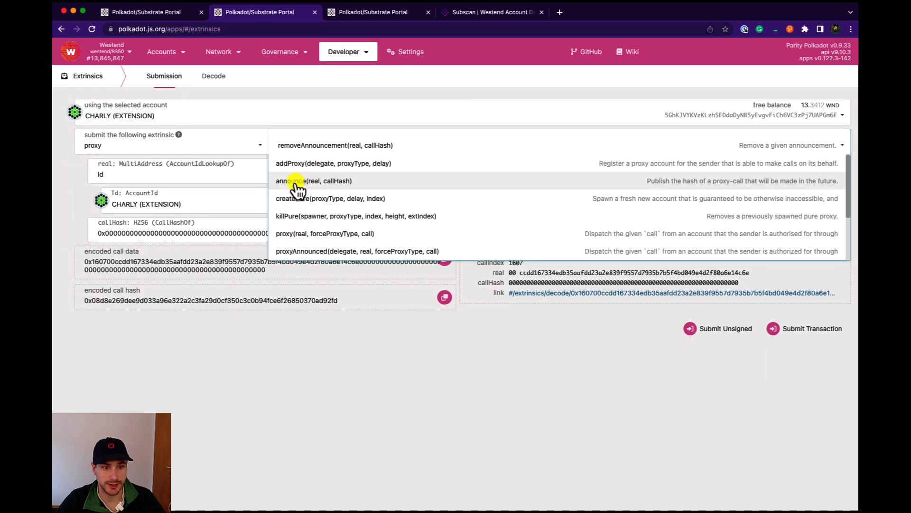
{"action": "left_click", "coordinate": [300, 180]}
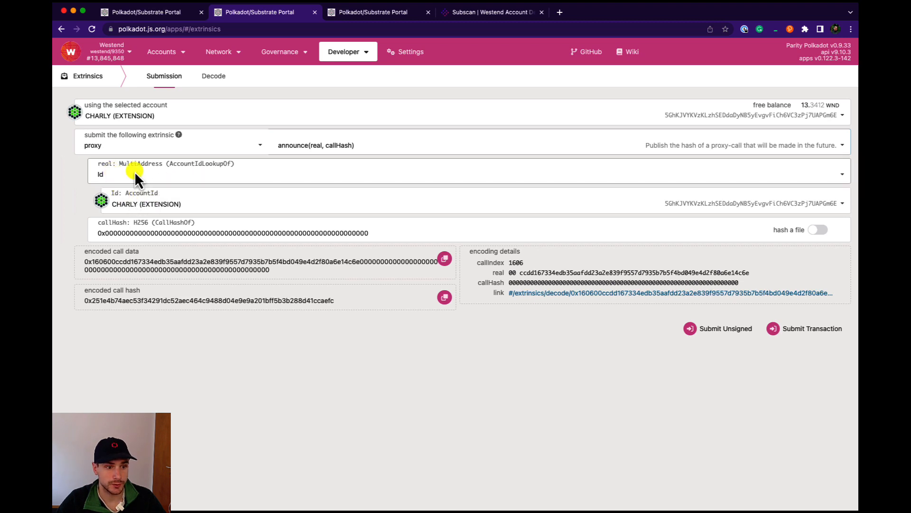
{"action": "left_click", "coordinate": [137, 203]}
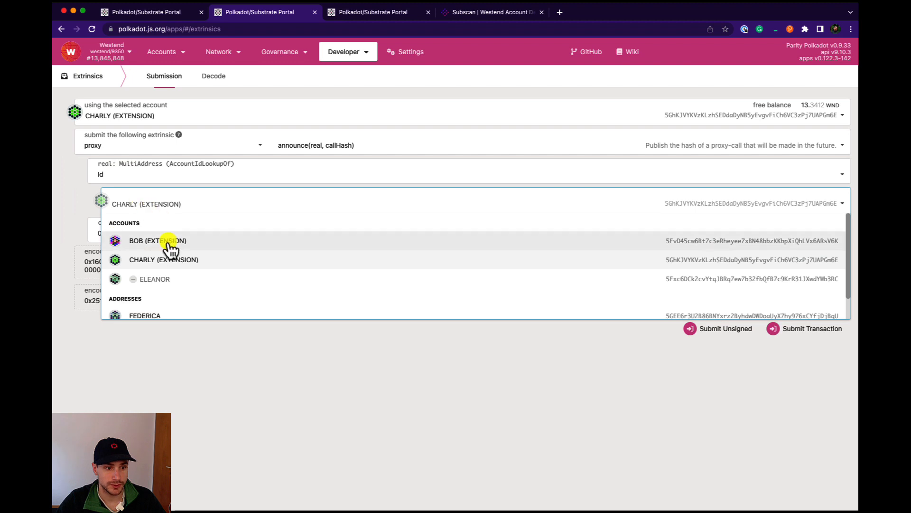
{"action": "left_click", "coordinate": [161, 282]}
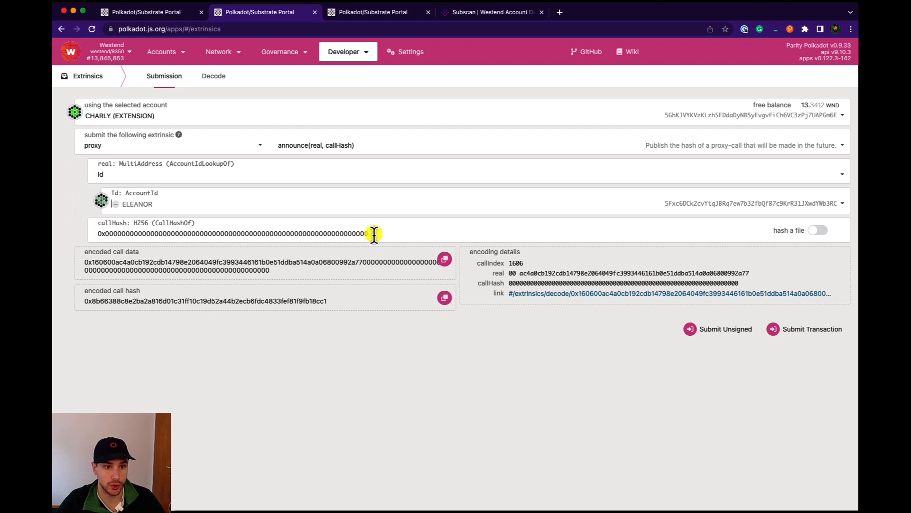
- Copy the encoded call hash of the staking setController call from the third tab and paste it as the callHash
{"action": "left_click", "coordinate": [372, 18]}
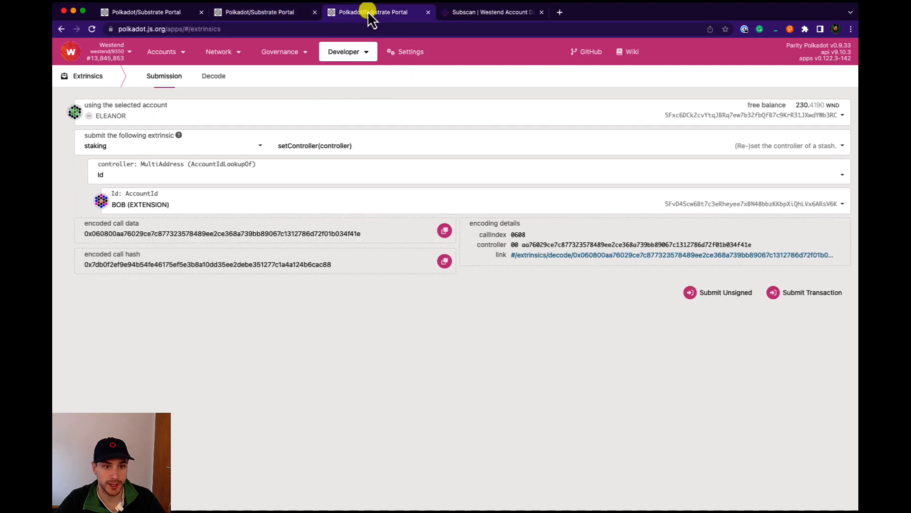
{"action": "mouse_move", "coordinate": [346, 48]}
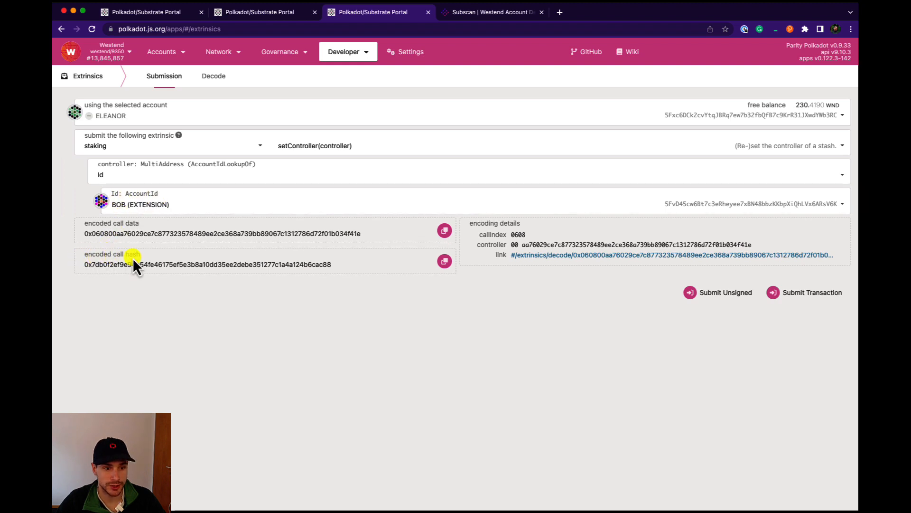
{"action": "left_click", "coordinate": [446, 261]}
{"action": "left_click", "coordinate": [263, 13]}
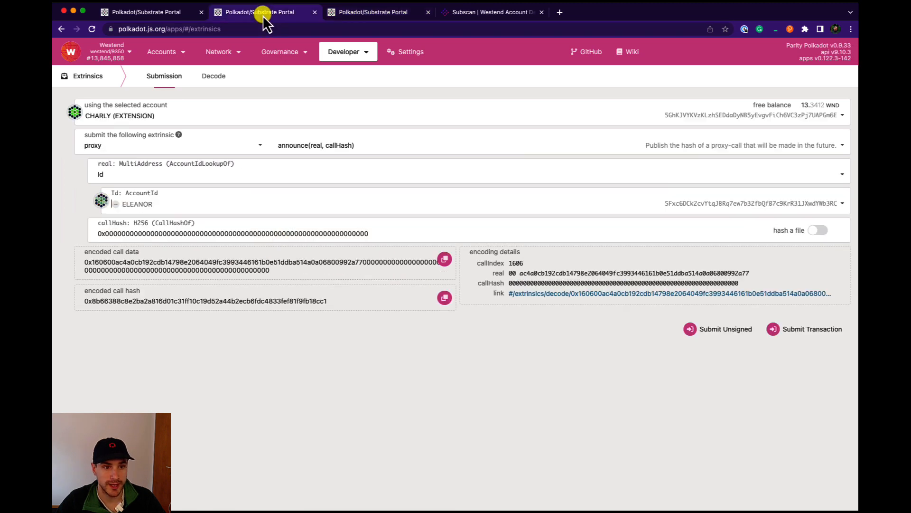
{"action": "double_click", "coordinate": [255, 236]}
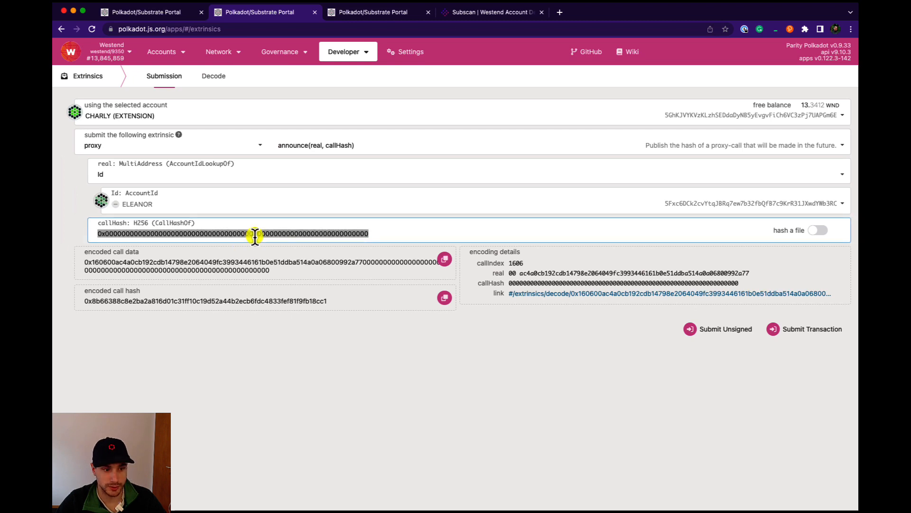
{"action": "key", "text": "super+v"}
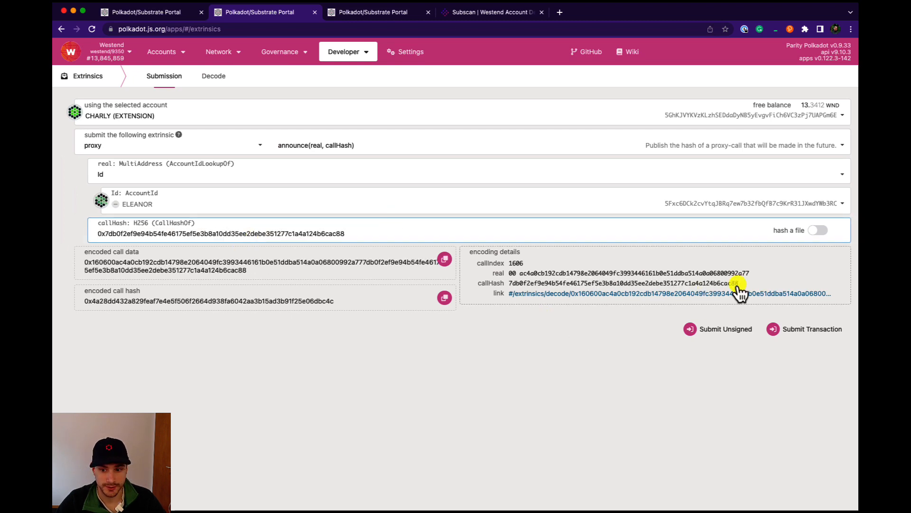
- Submit the announce transaction and sign it in the extension by entering the account password
{"action": "left_click", "coordinate": [815, 326]}
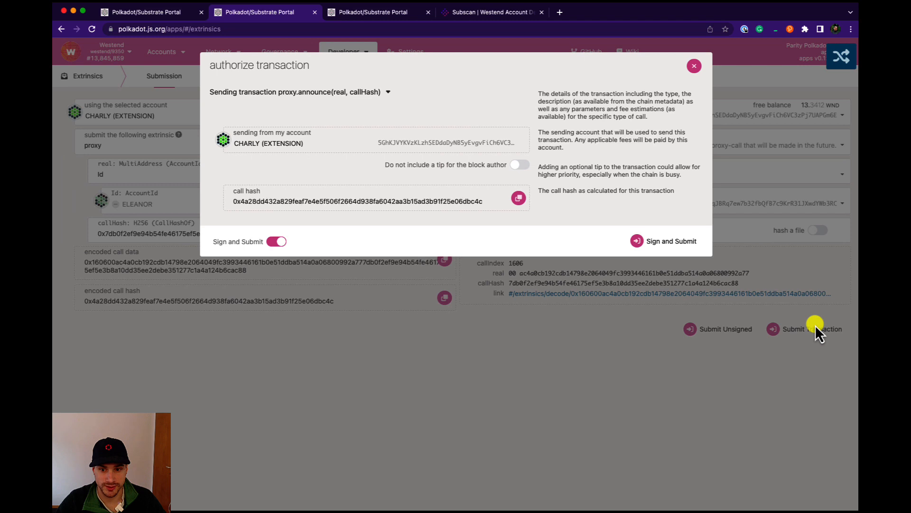
{"action": "left_click", "coordinate": [686, 245]}
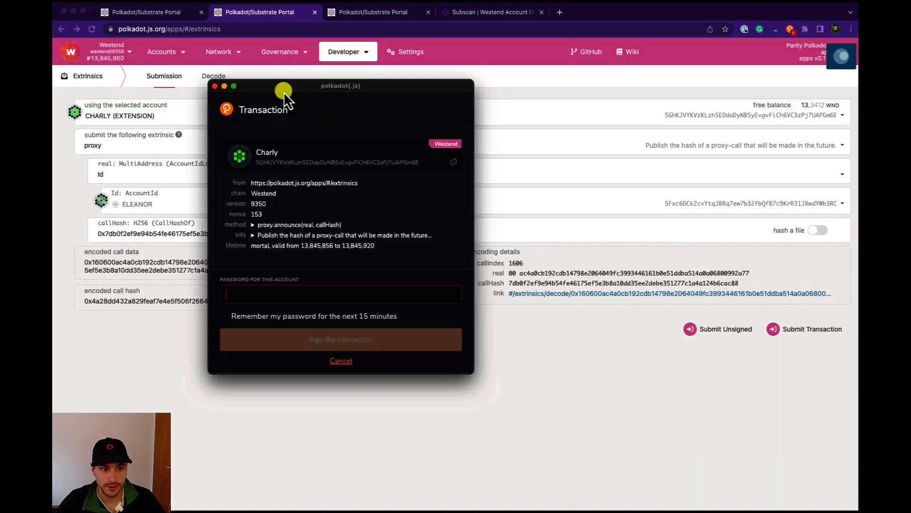
{"action": "left_click_drag", "start_coordinate": [284, 92], "coordinate": [209, 85]}
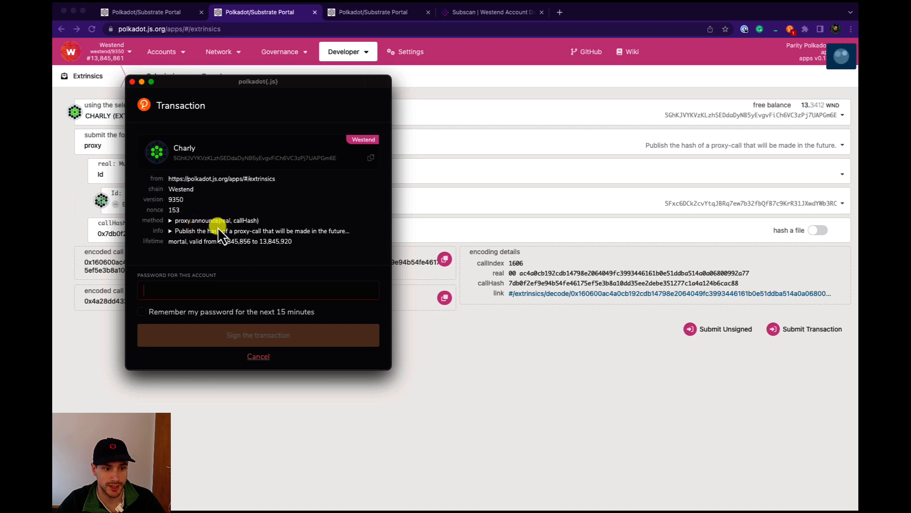
{"action": "left_click", "coordinate": [167, 291]}
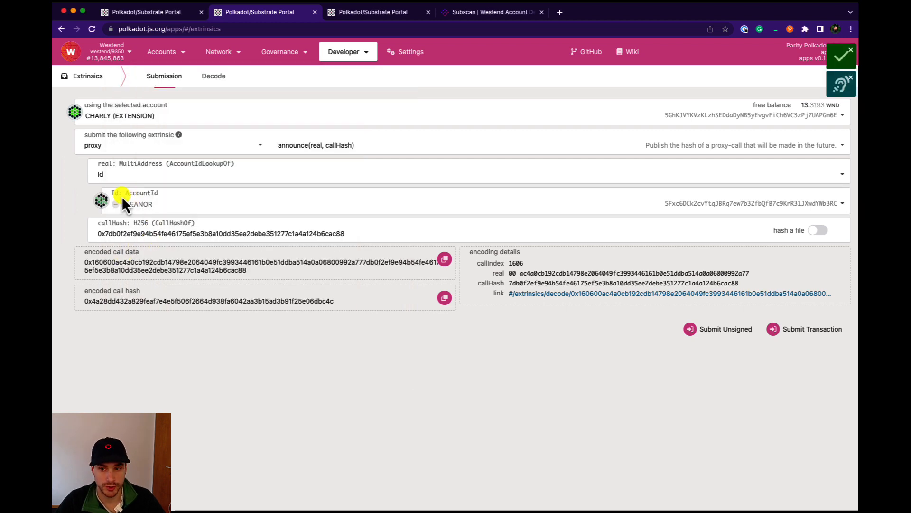
{"action": "left_click_drag", "start_coordinate": [121, 195], "coordinate": [76, 113]}
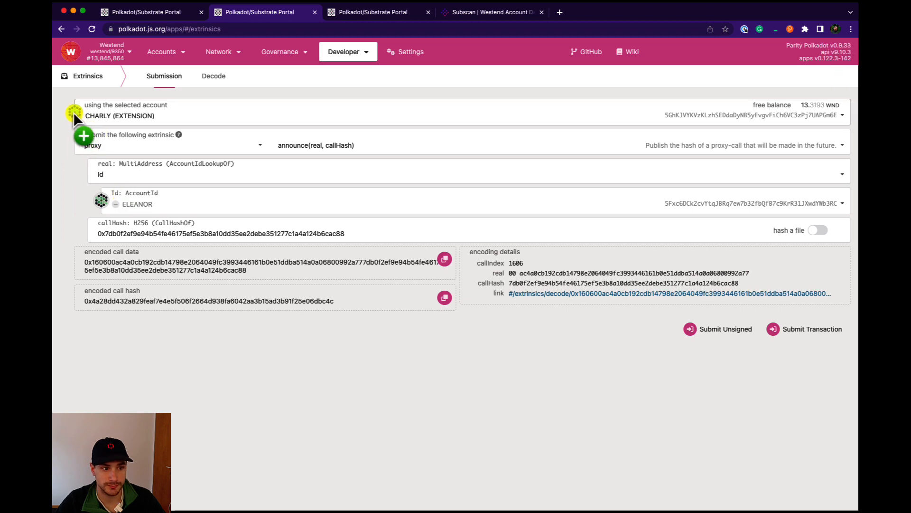
- Copy CHARLY's address, search it on Subscan, and review the account's recent extrinsics
{"action": "left_click", "coordinate": [73, 112]}
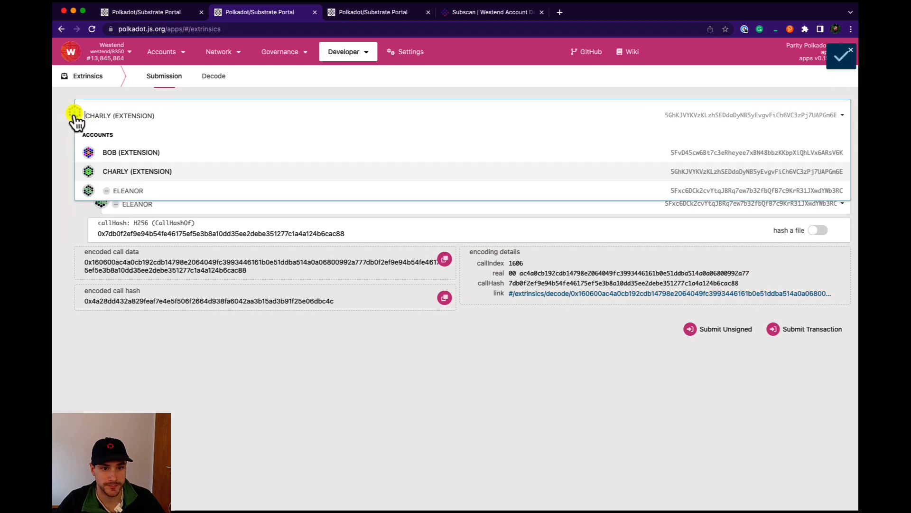
{"action": "left_click", "coordinate": [471, 13]}
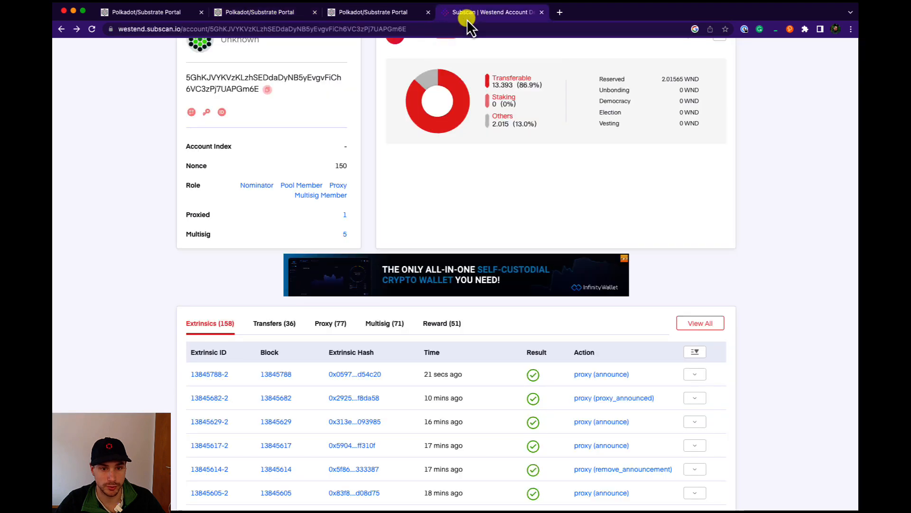
{"action": "scroll", "coordinate": [434, 113], "scroll_direction": "up", "scroll_amount": 3}
{"action": "left_click", "coordinate": [389, 91]}
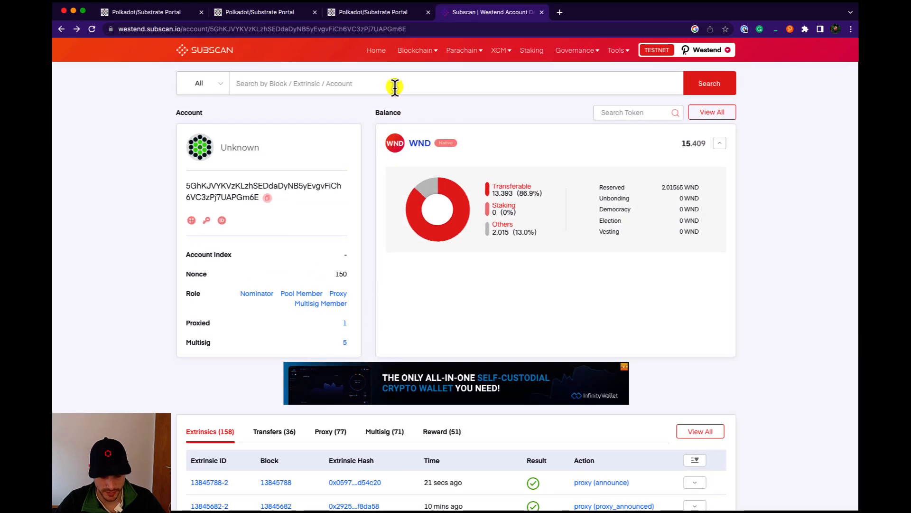
{"action": "key", "text": "super+v"}
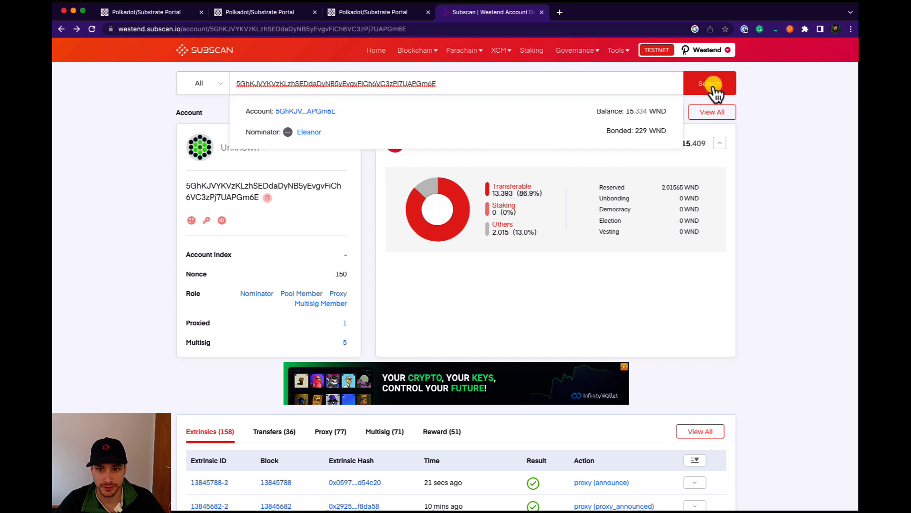
{"action": "left_click", "coordinate": [716, 81]}
{"action": "scroll", "coordinate": [716, 238], "scroll_direction": "down", "scroll_amount": 3}
{"action": "mouse_move", "coordinate": [433, 369]}
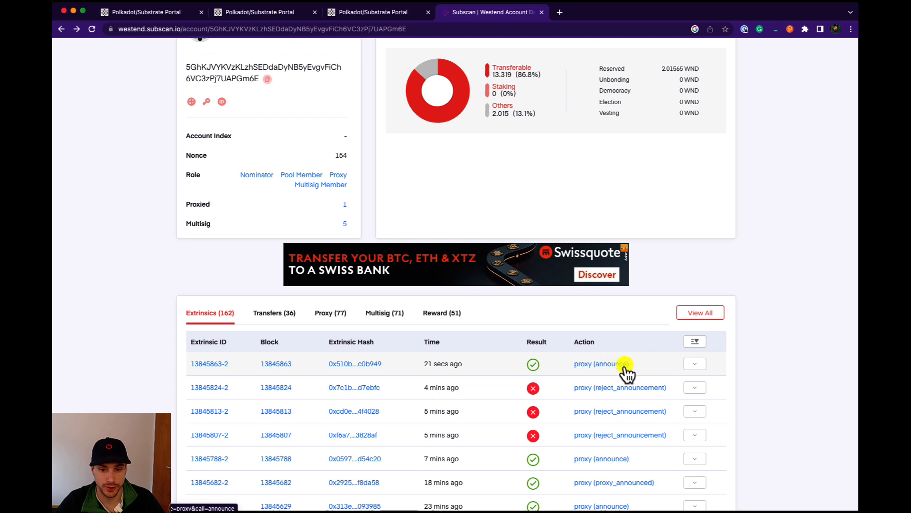
{"action": "scroll", "coordinate": [332, 138], "scroll_direction": "up", "scroll_amount": 3}
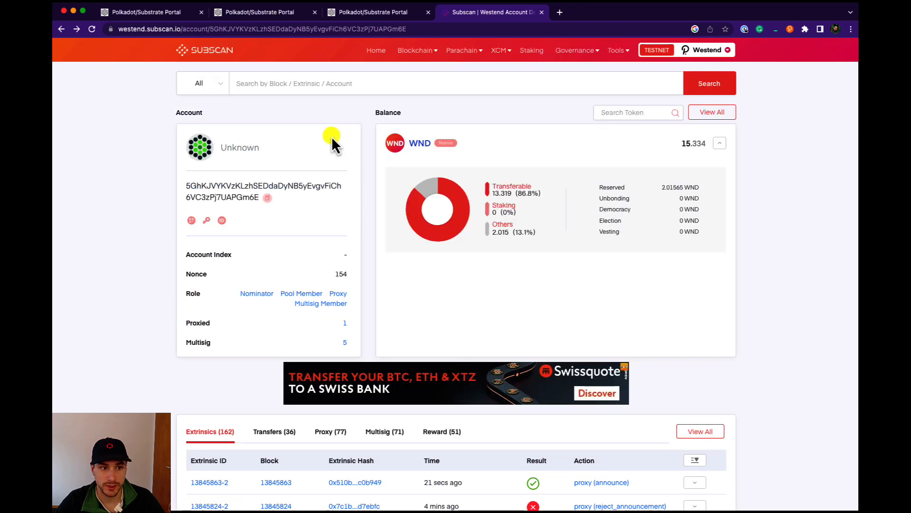
- Open the Staking accounts overview in the first portal tab to check ELEANOR's stash and its controller
{"action": "left_click", "coordinate": [151, 12]}
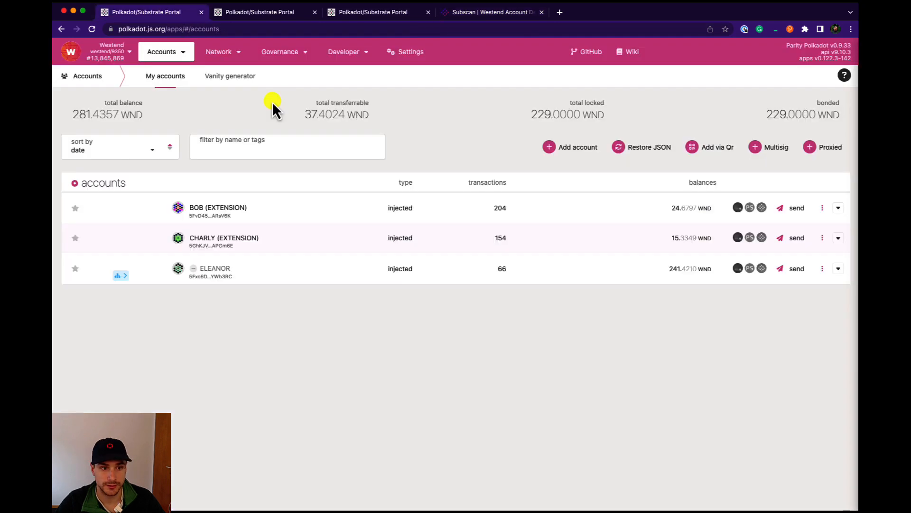
{"action": "mouse_move", "coordinate": [231, 56]}
{"action": "left_click", "coordinate": [228, 88]}
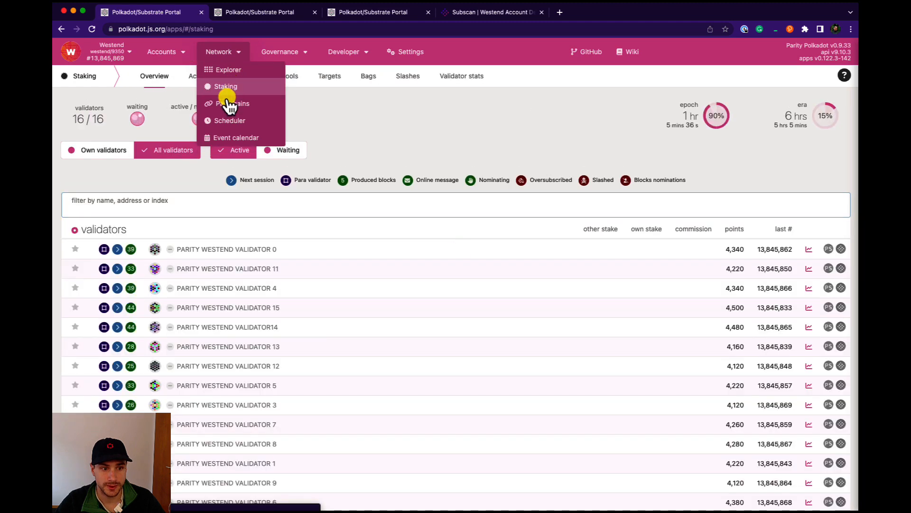
{"action": "left_click", "coordinate": [209, 75]}
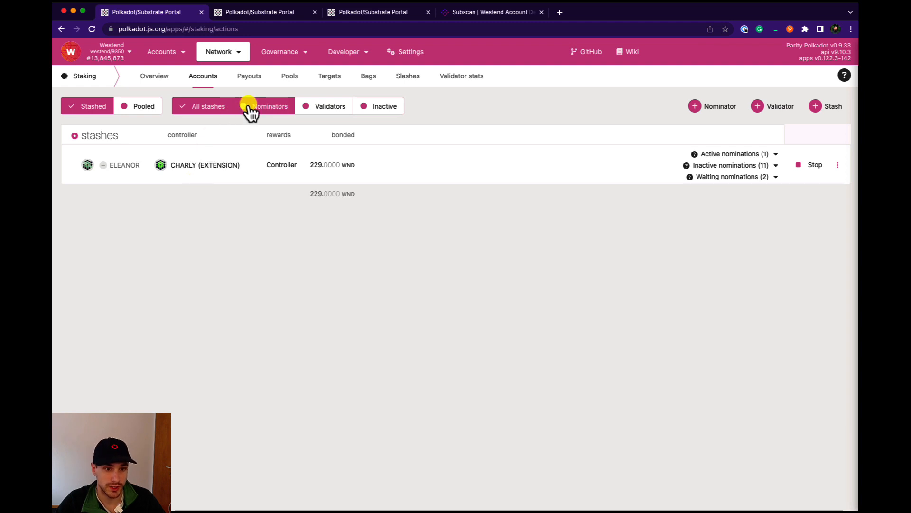
- In the second portal tab's extrinsic form, choose the proxy removeAnnouncement(real, callHash) call
{"action": "left_click", "coordinate": [274, 15]}
{"action": "mouse_move", "coordinate": [346, 52]}
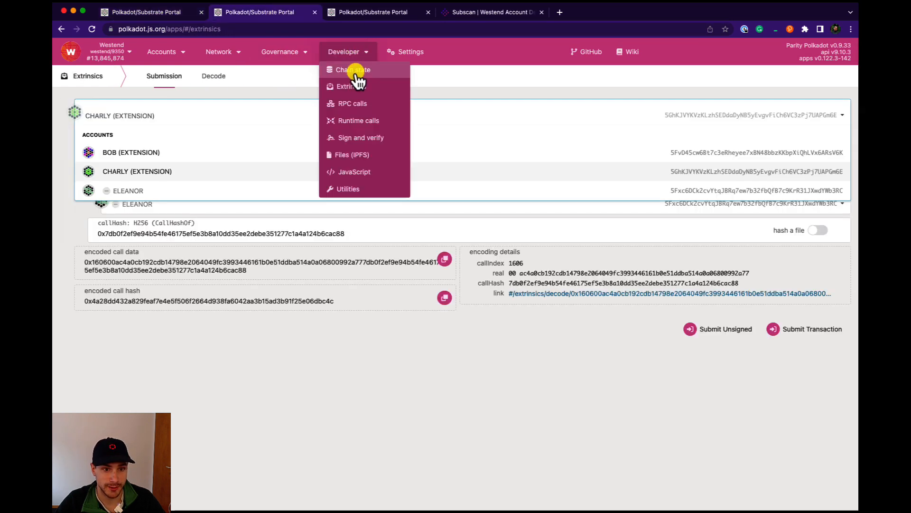
{"action": "left_click", "coordinate": [354, 87]}
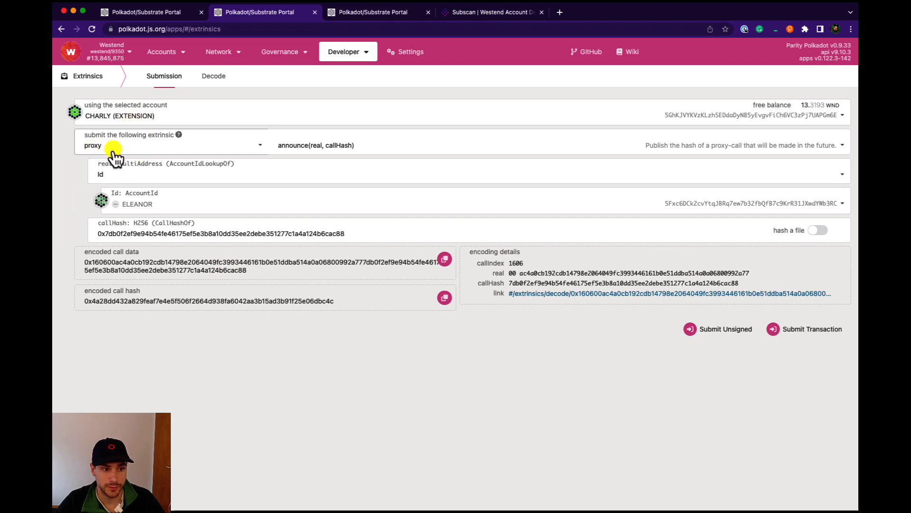
{"action": "left_click", "coordinate": [268, 145]}
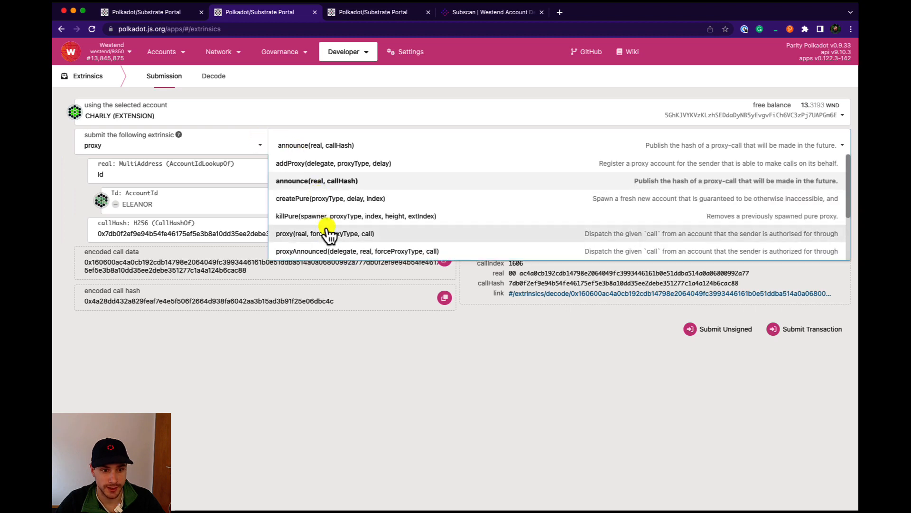
{"action": "scroll", "coordinate": [327, 232], "scroll_direction": "down", "scroll_amount": 3}
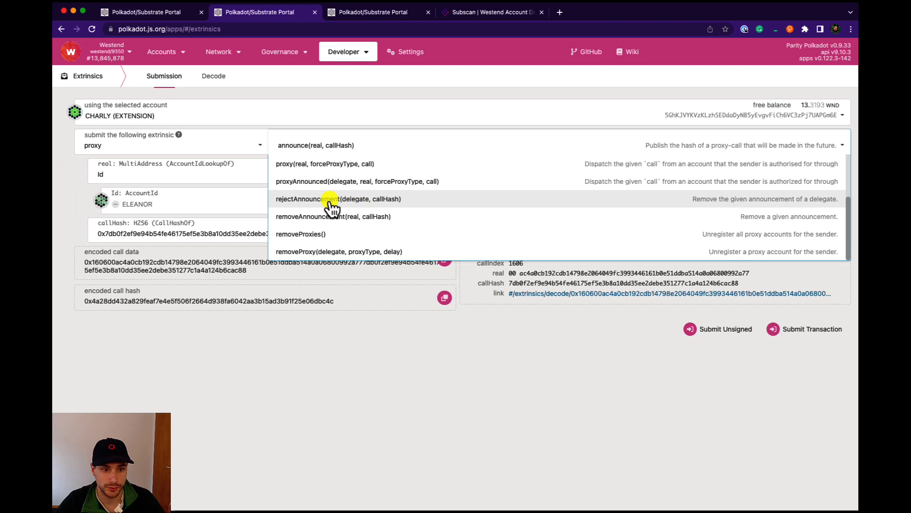
{"action": "left_click", "coordinate": [304, 219]}
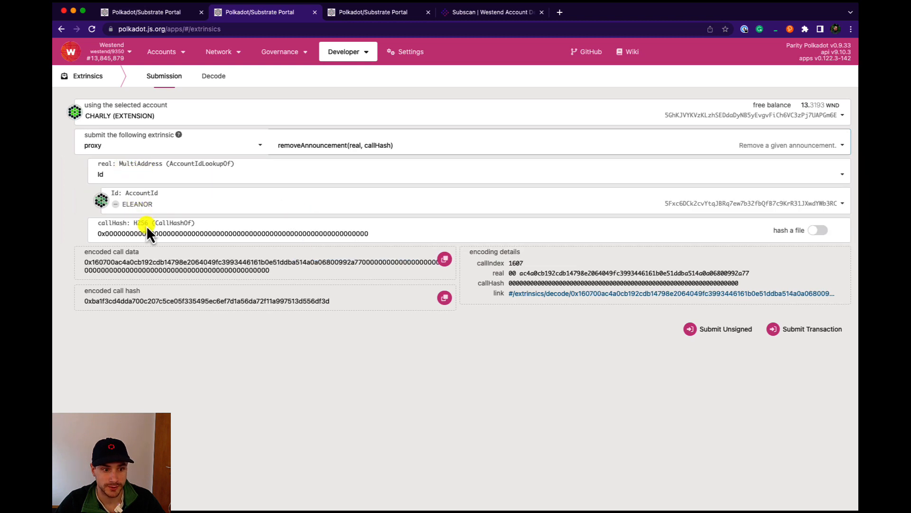
- Copy the encoded call hash of the setController call from the third tab and paste it as the callHash
{"action": "left_click", "coordinate": [363, 13]}
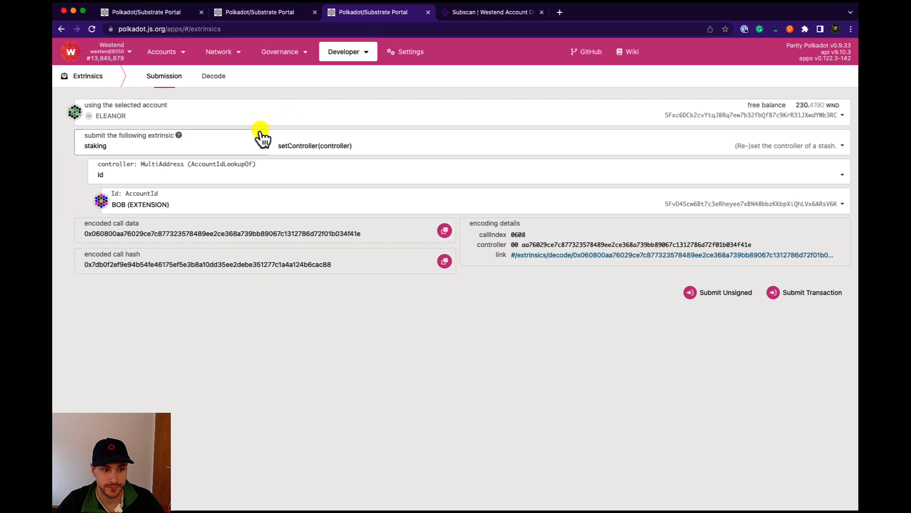
{"action": "left_click", "coordinate": [445, 261]}
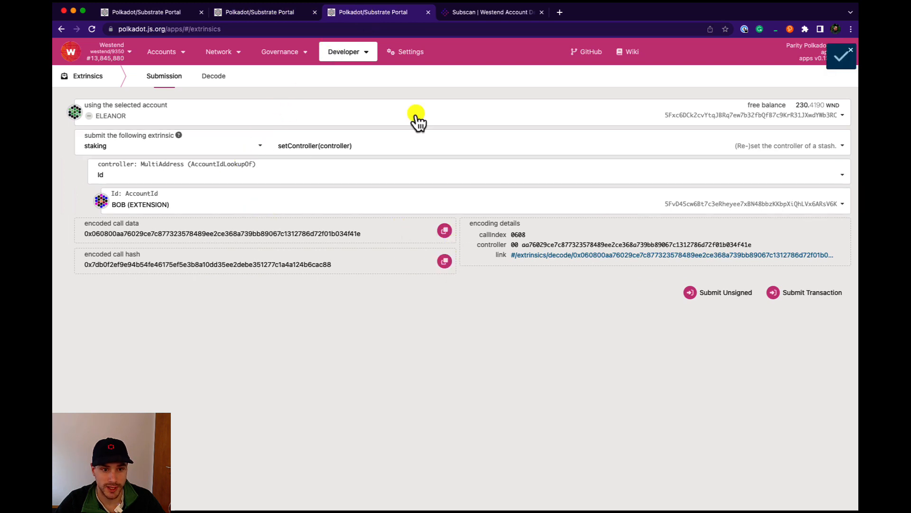
{"action": "left_click", "coordinate": [276, 12]}
{"action": "double_click", "coordinate": [263, 234]}
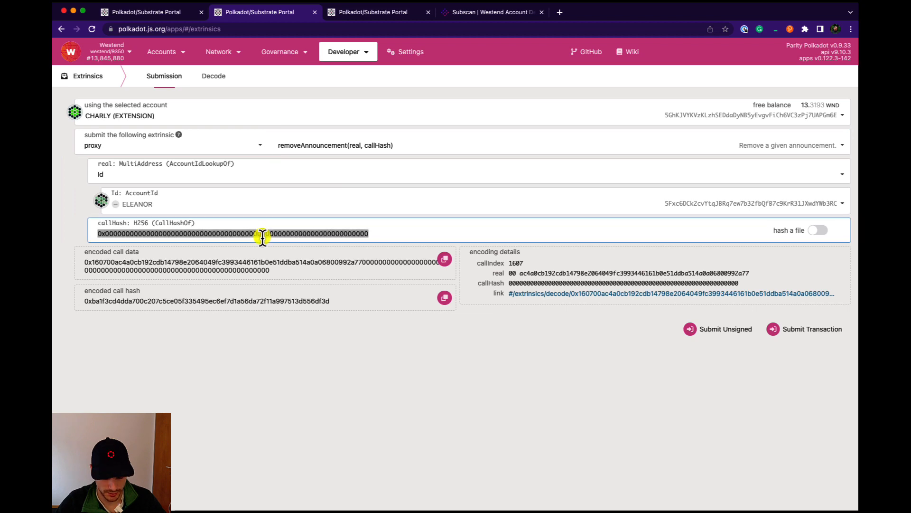
{"action": "key", "text": "super+v"}
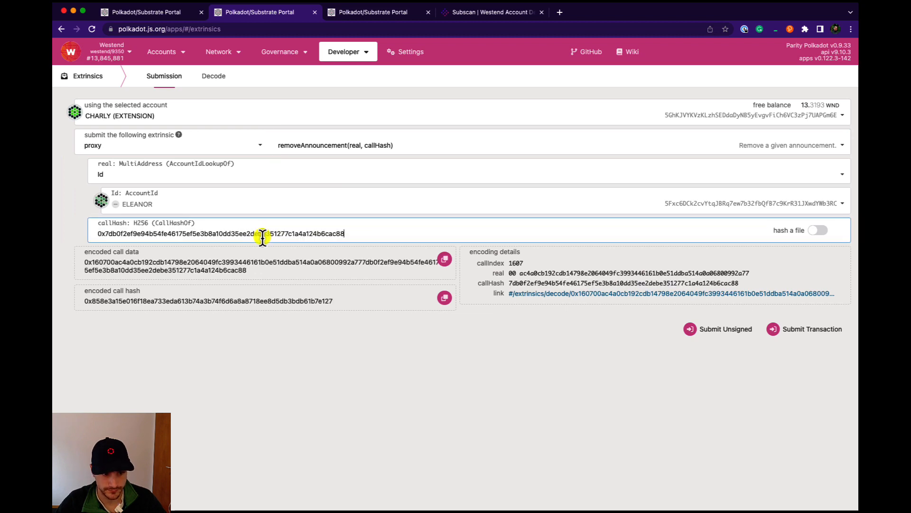
- Submit the removeAnnouncement transaction from CHARLY and sign it
{"action": "left_click", "coordinate": [805, 329]}
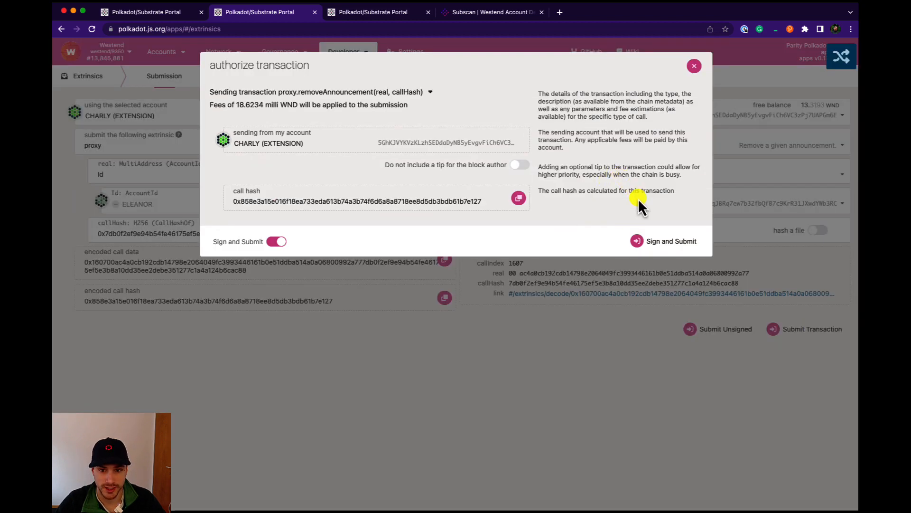
{"action": "left_click", "coordinate": [660, 243]}
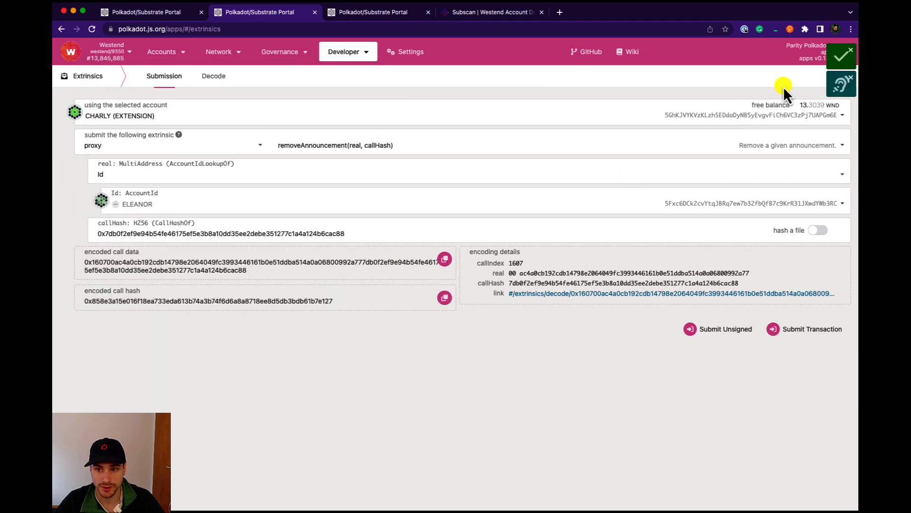
{"action": "mouse_move", "coordinate": [822, 95]}
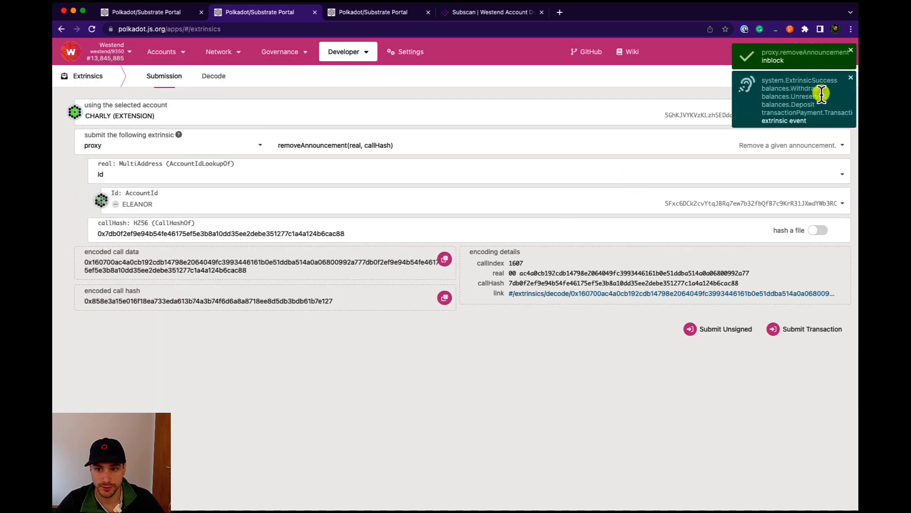
- Reload CHARLY's Subscan account page and review the latest extrinsics
{"action": "left_click", "coordinate": [498, 12]}
{"action": "scroll", "coordinate": [560, 201], "scroll_direction": "down", "scroll_amount": 2}
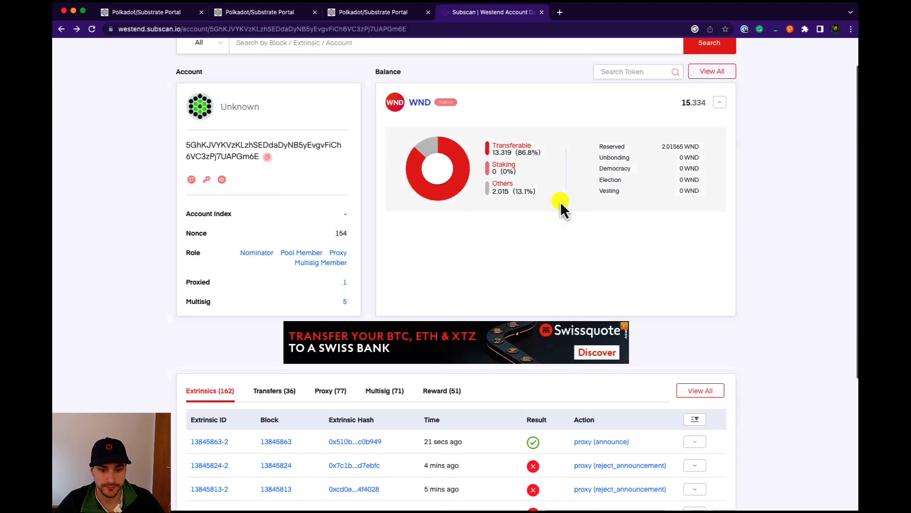
{"action": "scroll", "coordinate": [560, 201], "scroll_direction": "down", "scroll_amount": 1}
{"action": "left_click", "coordinate": [92, 29]}
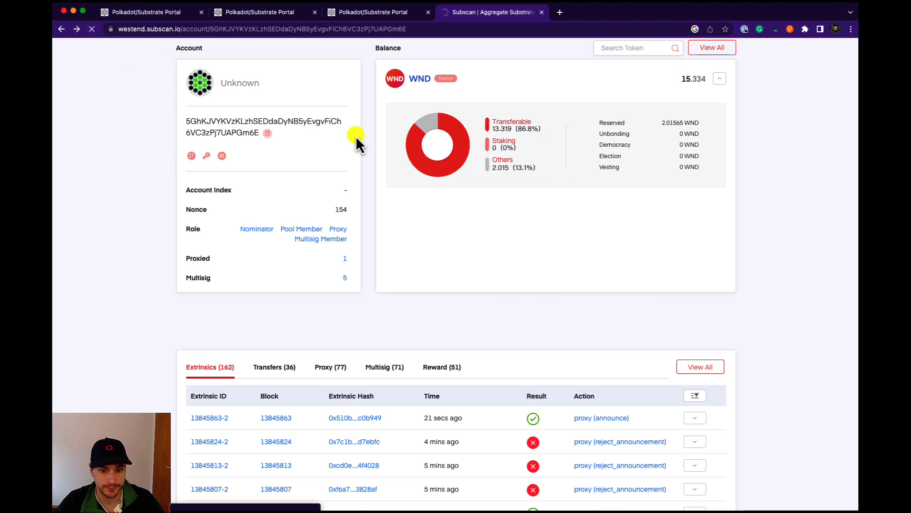
{"action": "scroll", "coordinate": [642, 228], "scroll_direction": "down", "scroll_amount": 4}
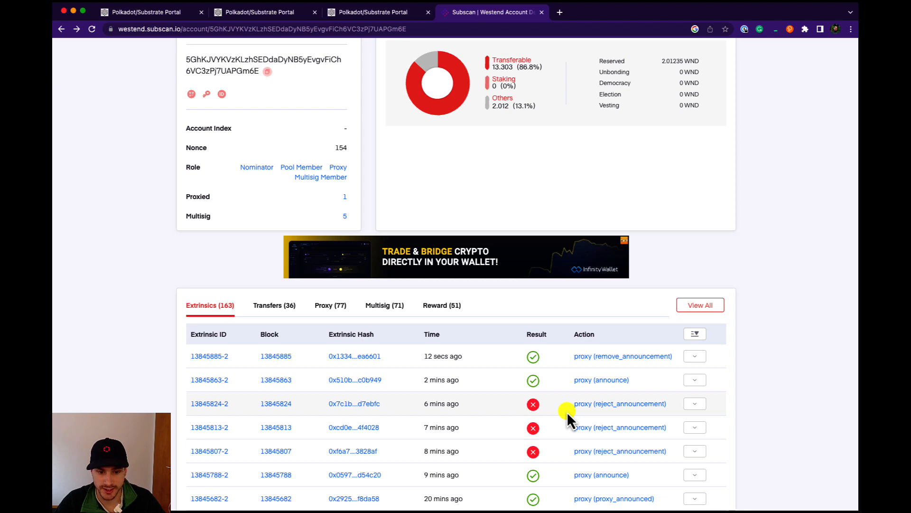
{"action": "scroll", "coordinate": [566, 411], "scroll_direction": "up", "scroll_amount": 2}
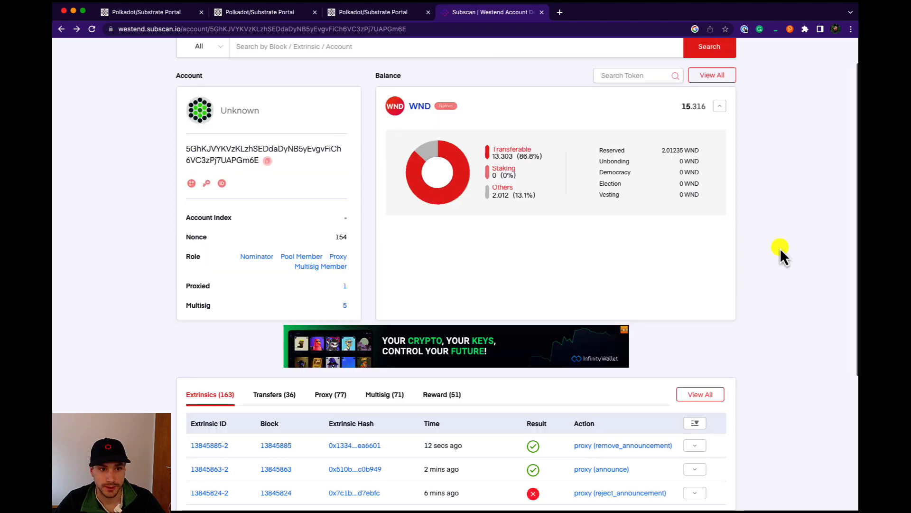
- Switch the extrinsic back to the proxy announce(real, callHash) call in the second portal tab
{"action": "left_click", "coordinate": [278, 13]}
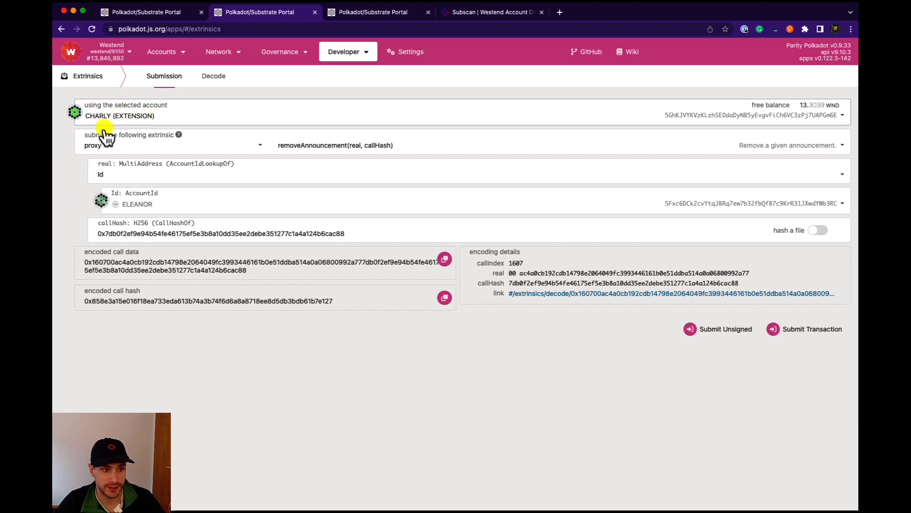
{"action": "left_click", "coordinate": [294, 135]}
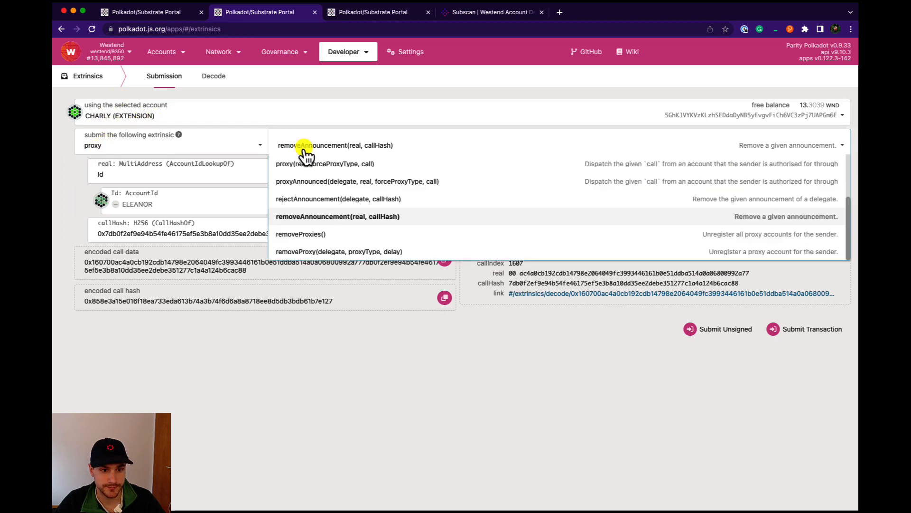
{"action": "scroll", "coordinate": [340, 183], "scroll_direction": "up", "scroll_amount": 5}
{"action": "left_click", "coordinate": [320, 188]}
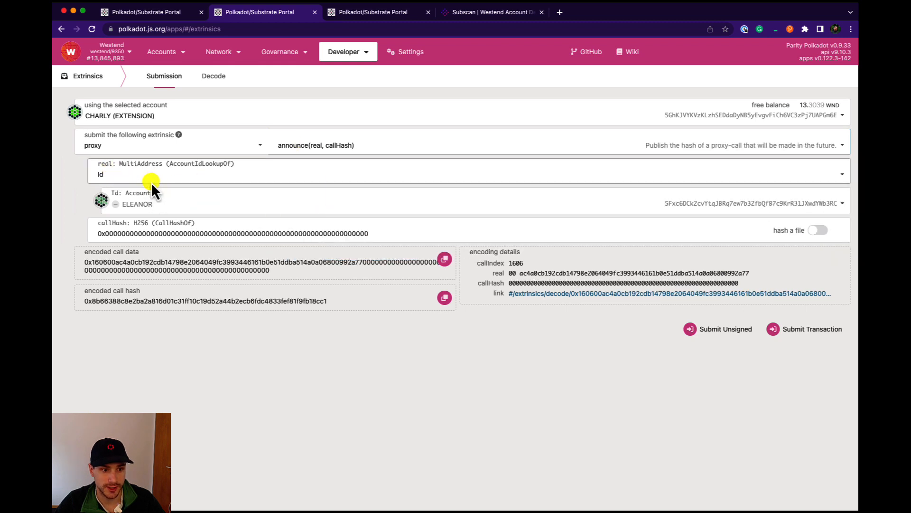
- Copy the setController call hash from the third tab again and paste it into the callHash field
{"action": "left_click", "coordinate": [350, 12]}
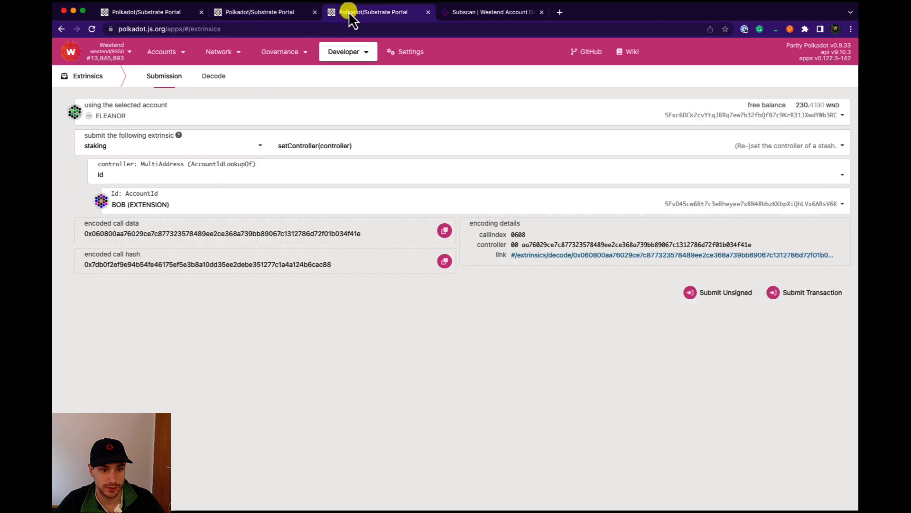
{"action": "left_click", "coordinate": [446, 262]}
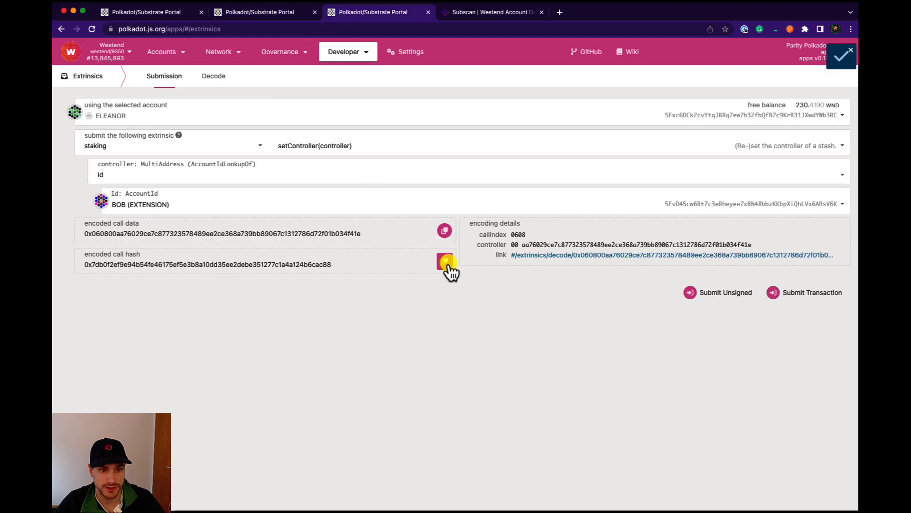
{"action": "left_click", "coordinate": [274, 12]}
{"action": "double_click", "coordinate": [247, 237]}
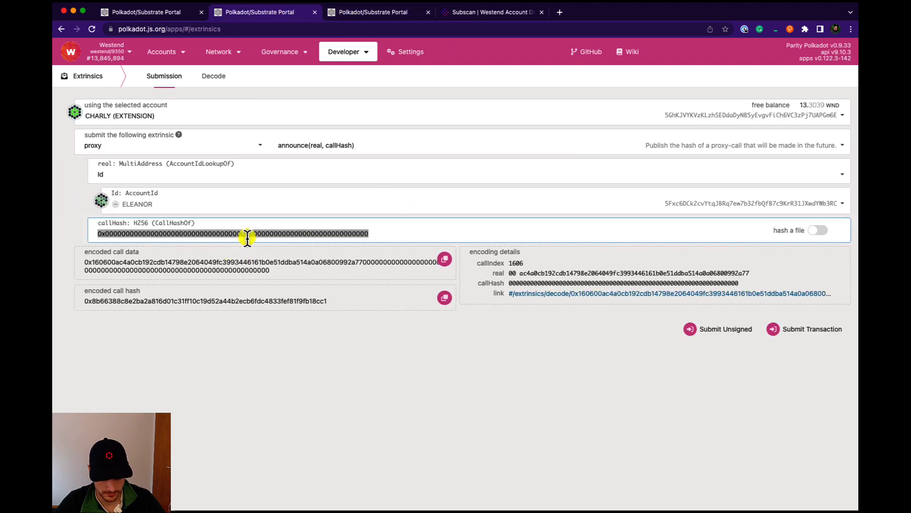
{"action": "key", "text": "ctrl+v"}
- Submit and sign the announce transaction, then reload CHARLY's Subscan page to check it
{"action": "left_click", "coordinate": [814, 330]}
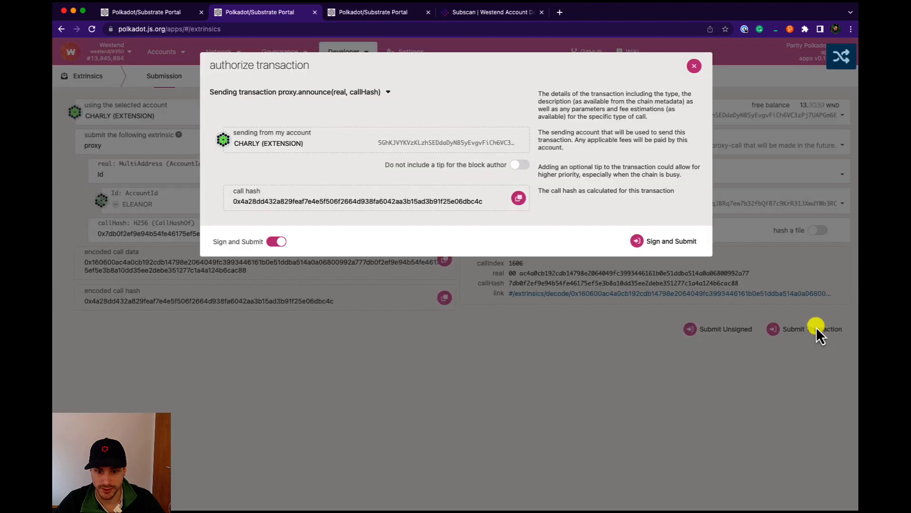
{"action": "left_click", "coordinate": [654, 251]}
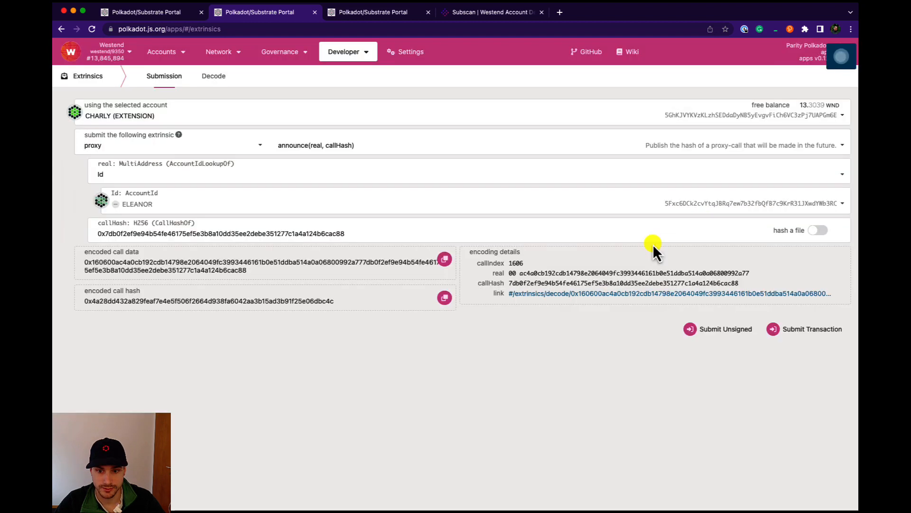
{"action": "left_click", "coordinate": [511, 14]}
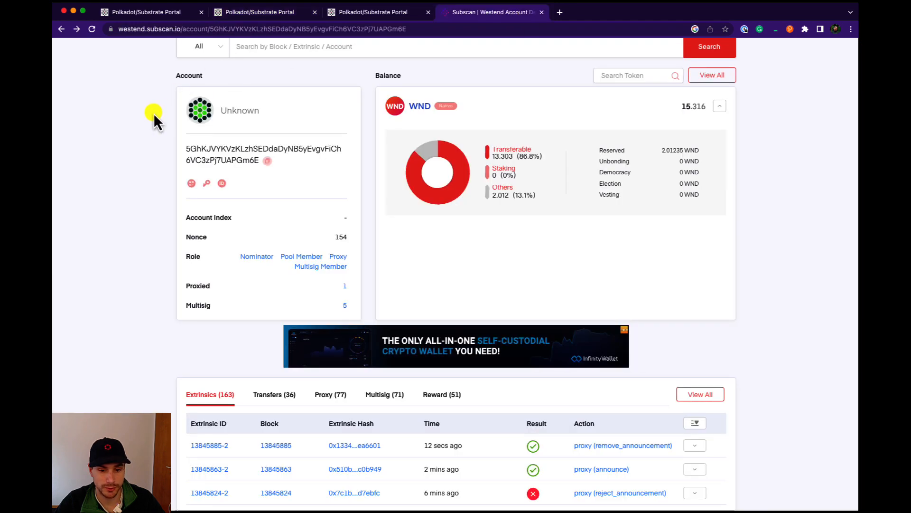
{"action": "left_click", "coordinate": [92, 29]}
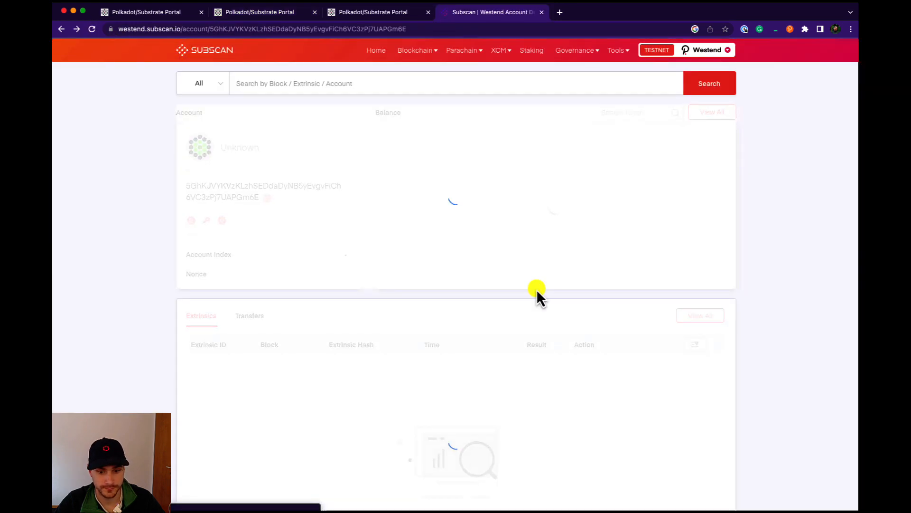
- Review the latest extrinsics listed on CHARLY's Subscan account page
{"action": "scroll", "coordinate": [536, 289], "scroll_direction": "down", "scroll_amount": 2}
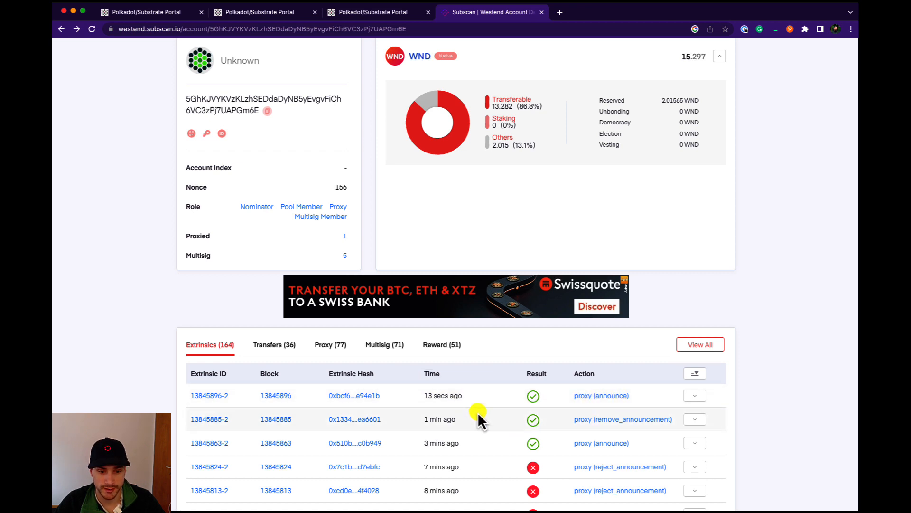
{"action": "mouse_move", "coordinate": [442, 397]}
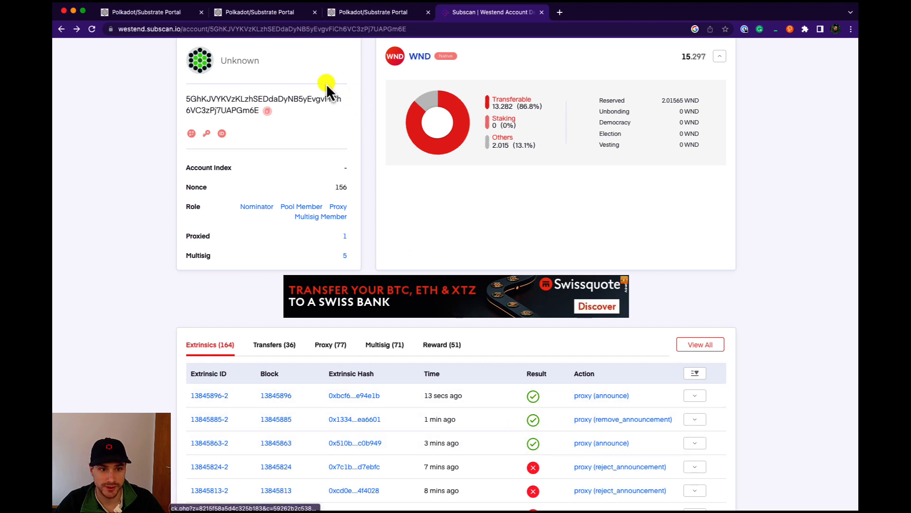
- In the second portal tab, switch the extrinsic to proxy proxyAnnounced and set its delegate to CHARLY (EXTENSION)
{"action": "left_click", "coordinate": [281, 15]}
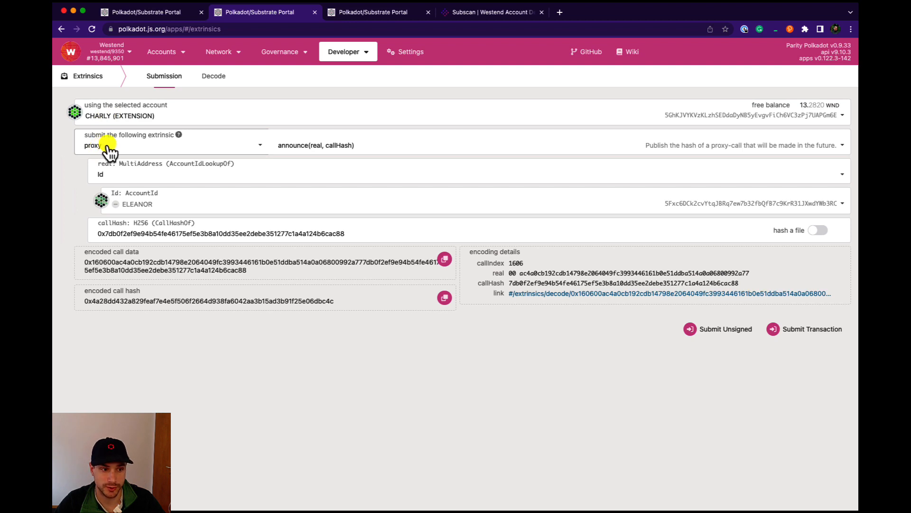
{"action": "left_click", "coordinate": [295, 150]}
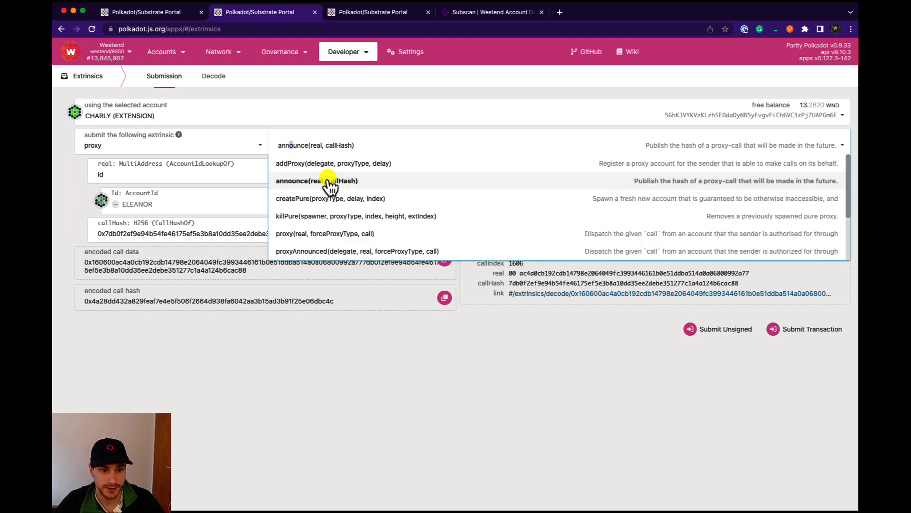
{"action": "scroll", "coordinate": [330, 219], "scroll_direction": "down", "scroll_amount": 2}
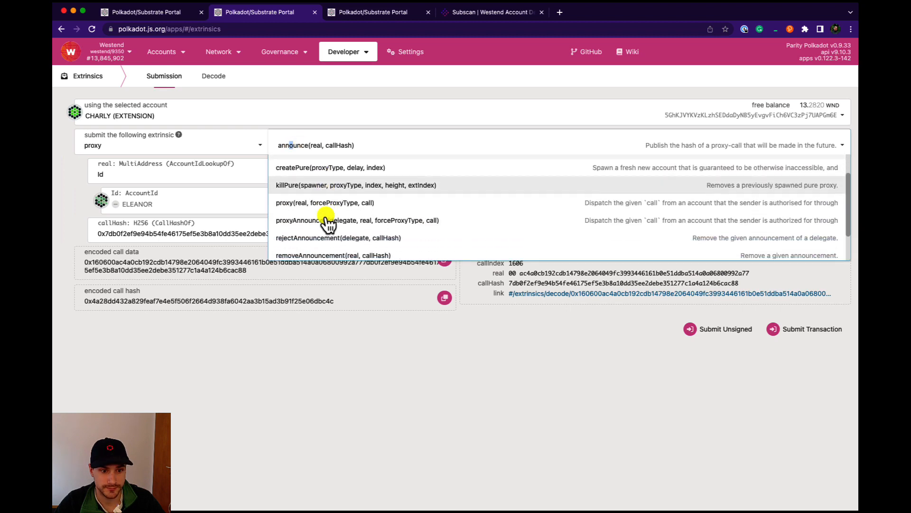
{"action": "left_click", "coordinate": [338, 209]}
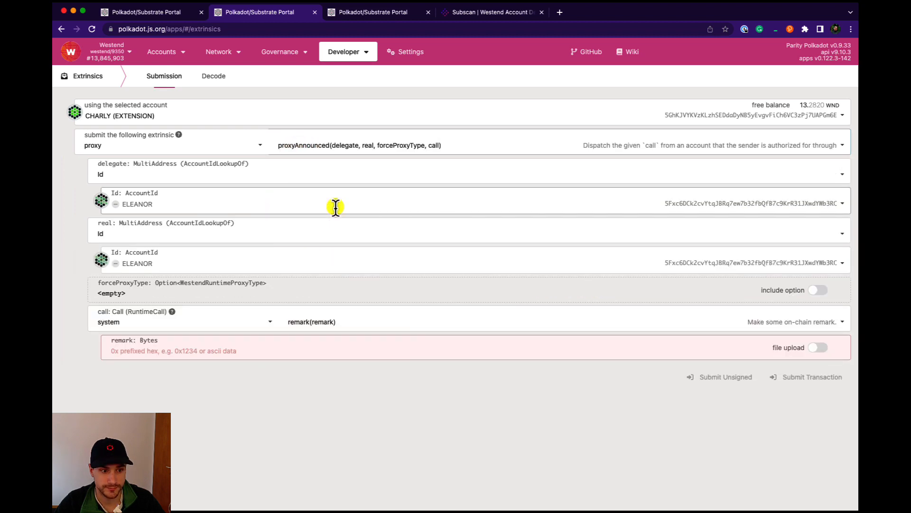
{"action": "left_click", "coordinate": [144, 200]}
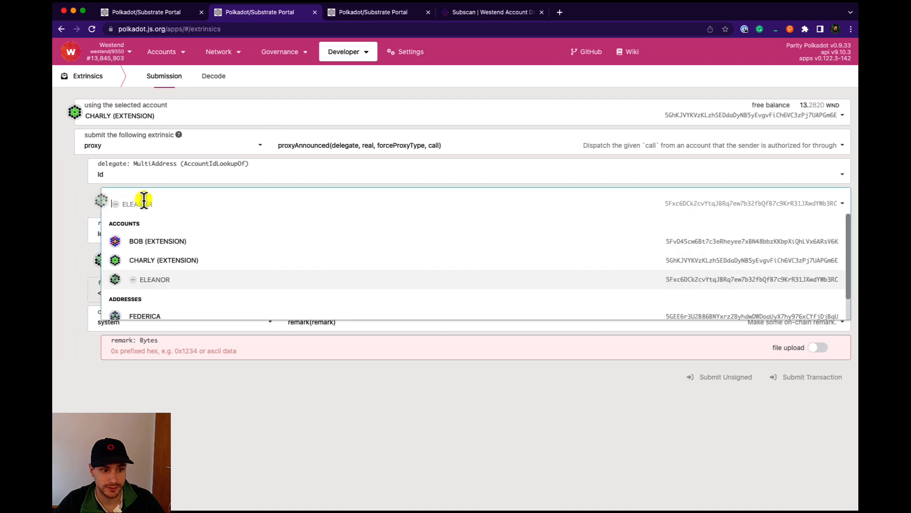
{"action": "left_click", "coordinate": [166, 260]}
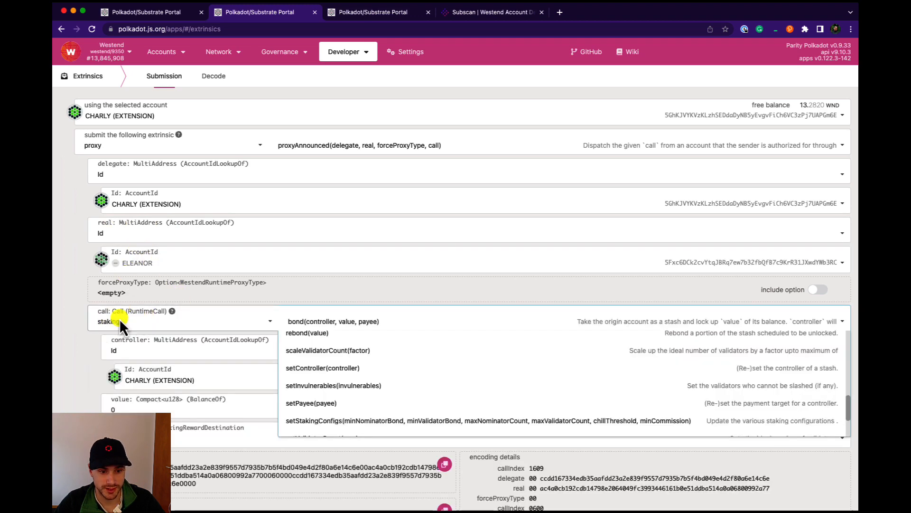
- Set the inner call to staking setController with BOB (EXTENSION) as the controller
{"action": "left_click", "coordinate": [333, 368]}
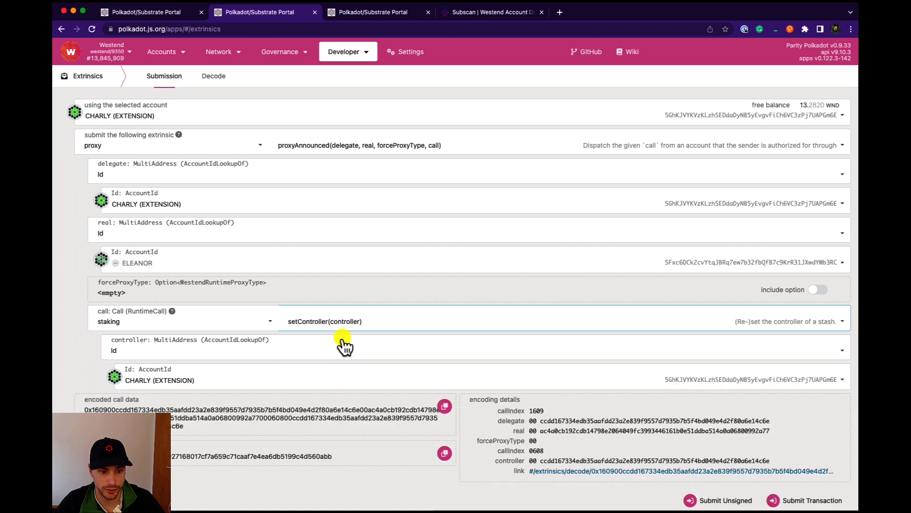
{"action": "left_click", "coordinate": [211, 383]}
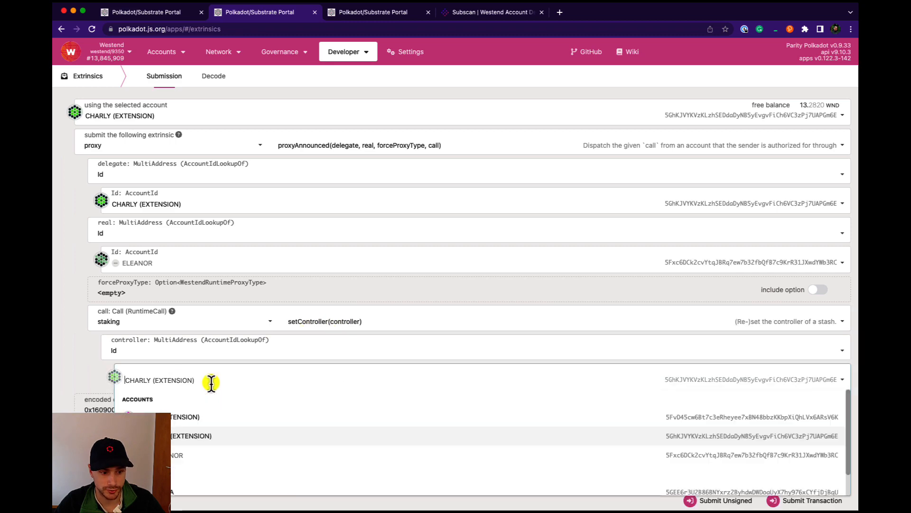
{"action": "left_click", "coordinate": [197, 418]}
{"action": "scroll", "coordinate": [266, 363], "scroll_direction": "down", "scroll_amount": 1}
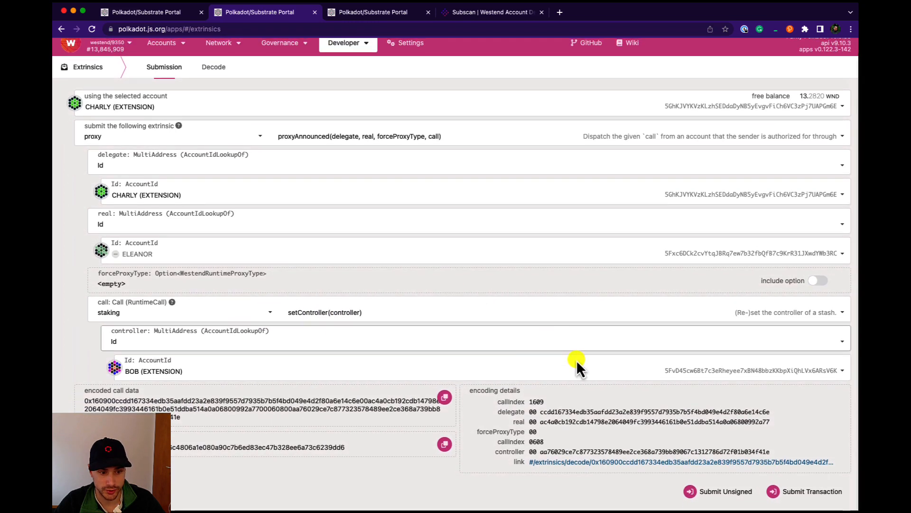
- Try to submit and sign the proxyAnnounced transaction from CHARLY
{"action": "left_click", "coordinate": [797, 493]}
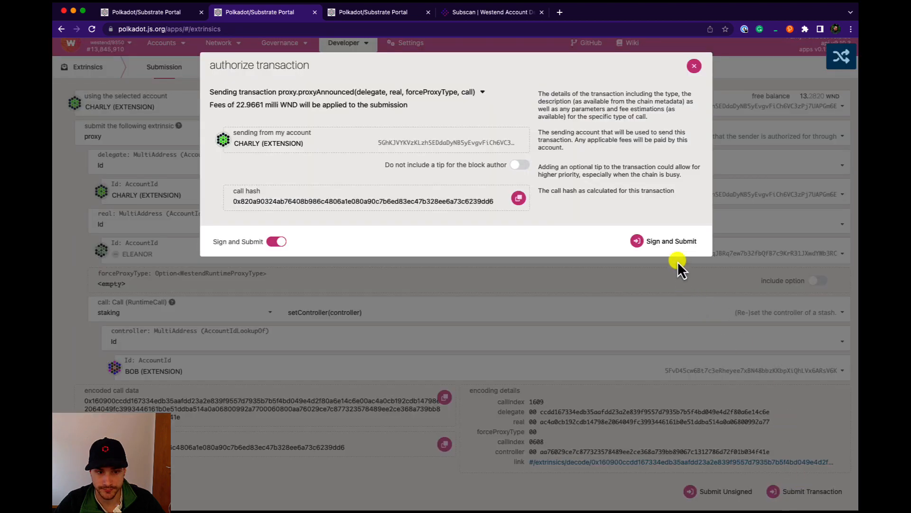
{"action": "left_click", "coordinate": [670, 241]}
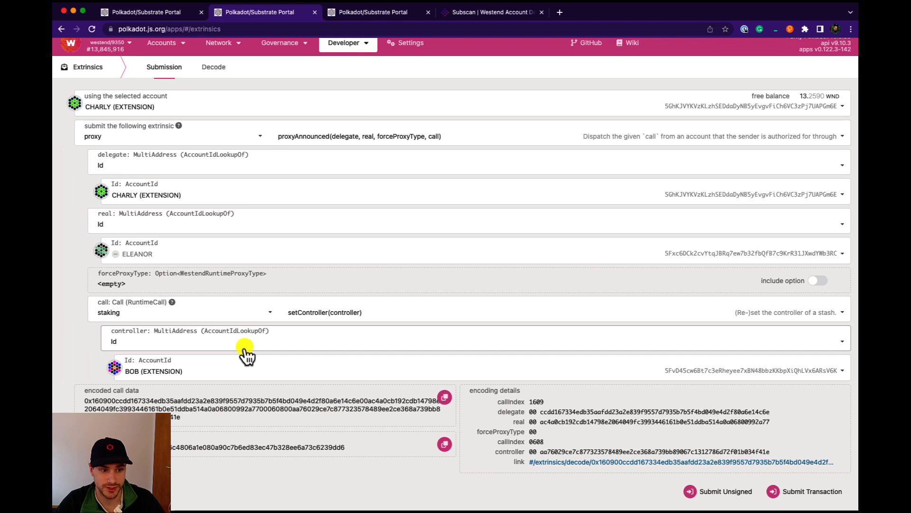
- Switch to CHARLY's Subscan page, reload it and review the latest extrinsic results
{"action": "left_click", "coordinate": [484, 13]}
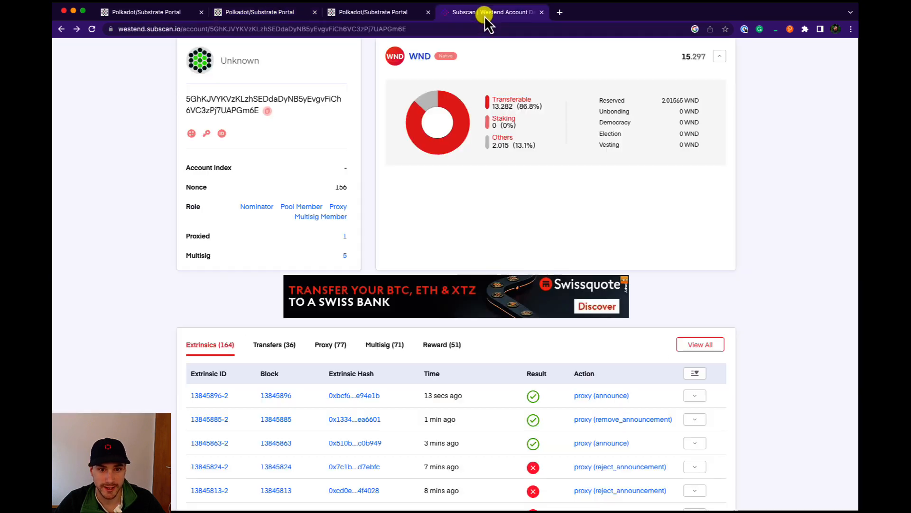
{"action": "scroll", "coordinate": [482, 158], "scroll_direction": "up", "scroll_amount": 2}
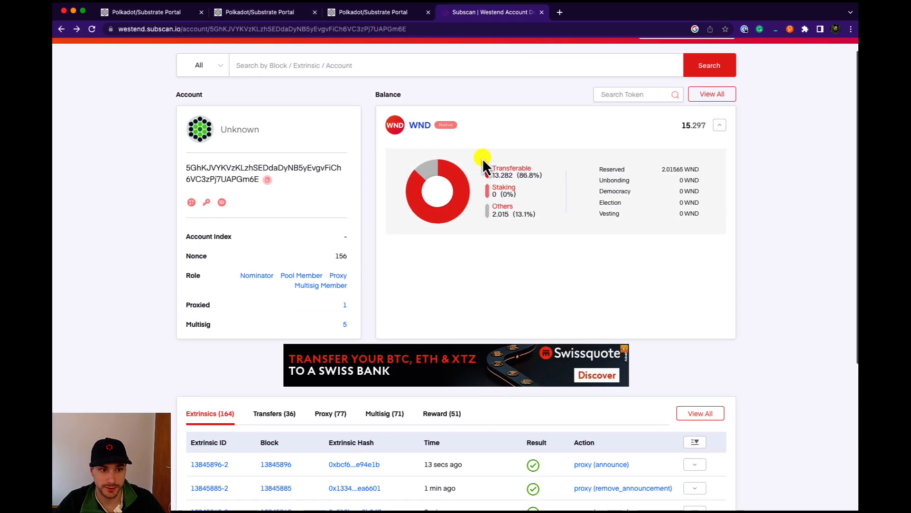
{"action": "scroll", "coordinate": [482, 158], "scroll_direction": "down", "scroll_amount": 3}
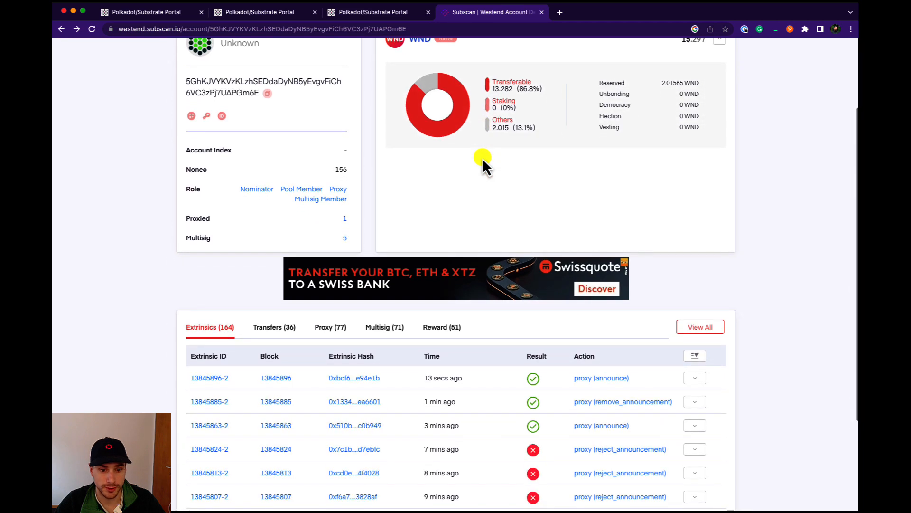
{"action": "left_click", "coordinate": [92, 29]}
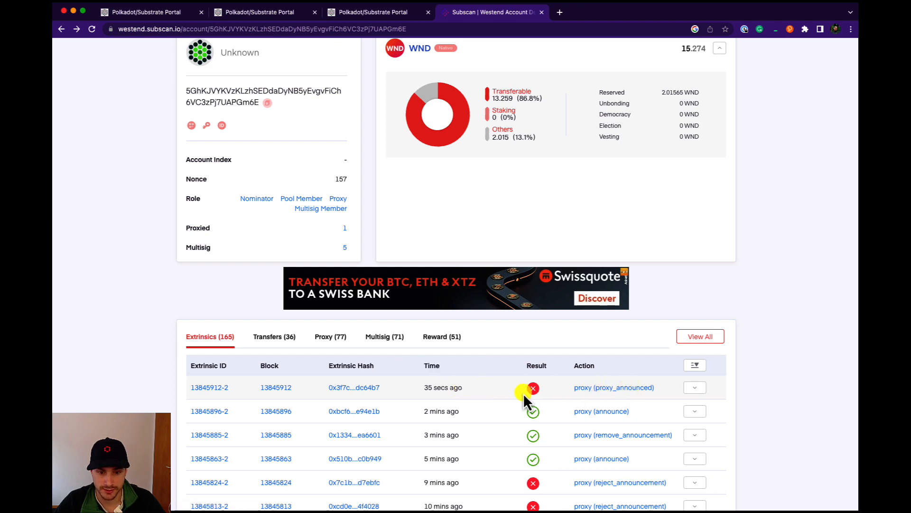
{"action": "scroll", "coordinate": [536, 392], "scroll_direction": "up", "scroll_amount": 3}
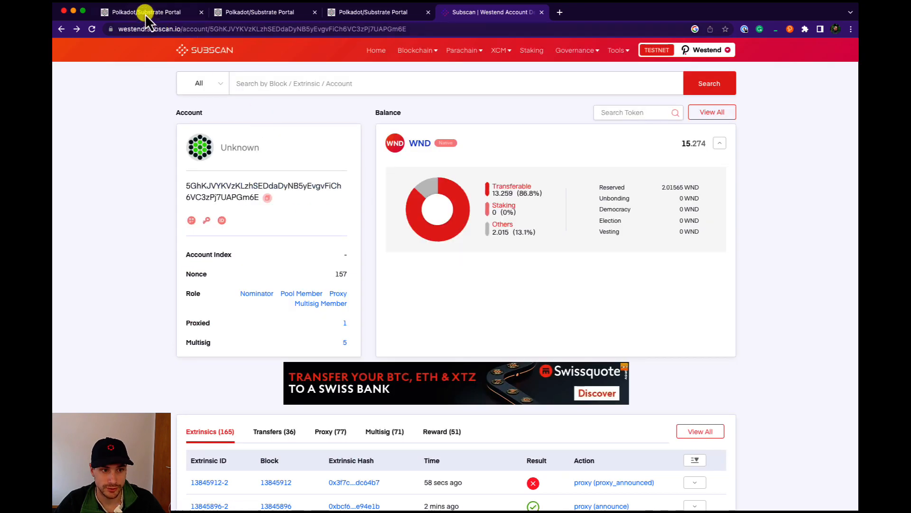
- Reload the staking accounts page and CHARLY's Subscan page to check ELEANOR's controller and recent extrinsics
{"action": "left_click", "coordinate": [144, 13]}
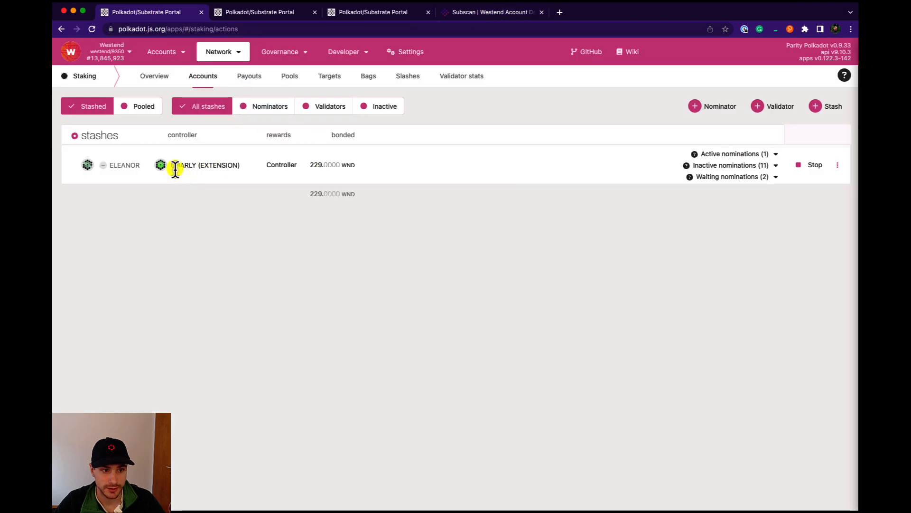
{"action": "left_click", "coordinate": [92, 28]}
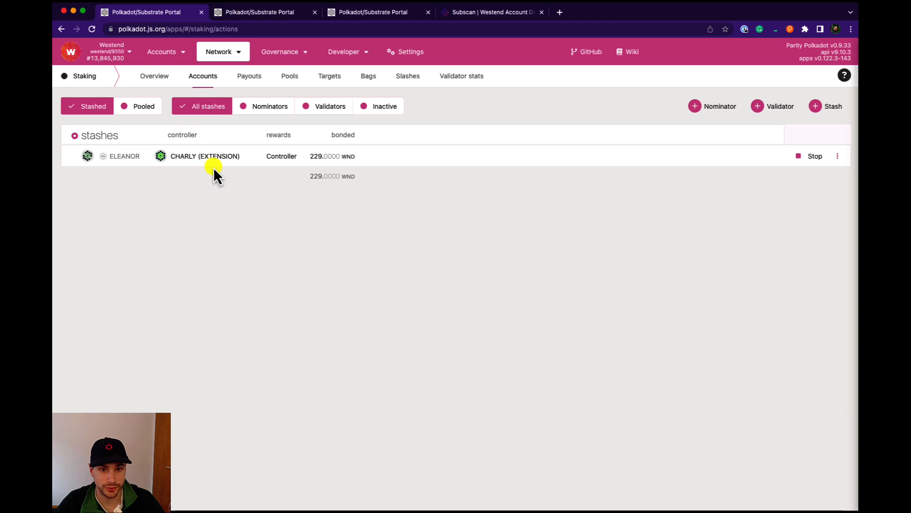
{"action": "left_click", "coordinate": [473, 10]}
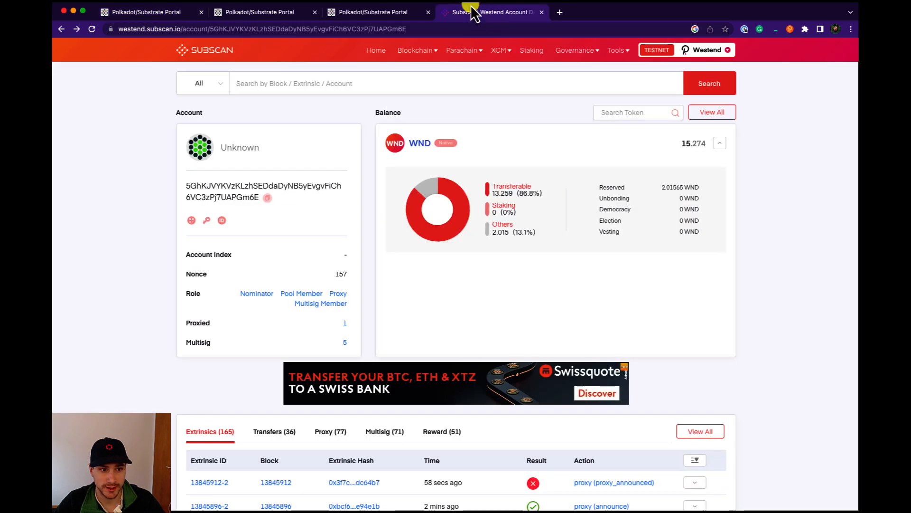
{"action": "left_click", "coordinate": [93, 29]}
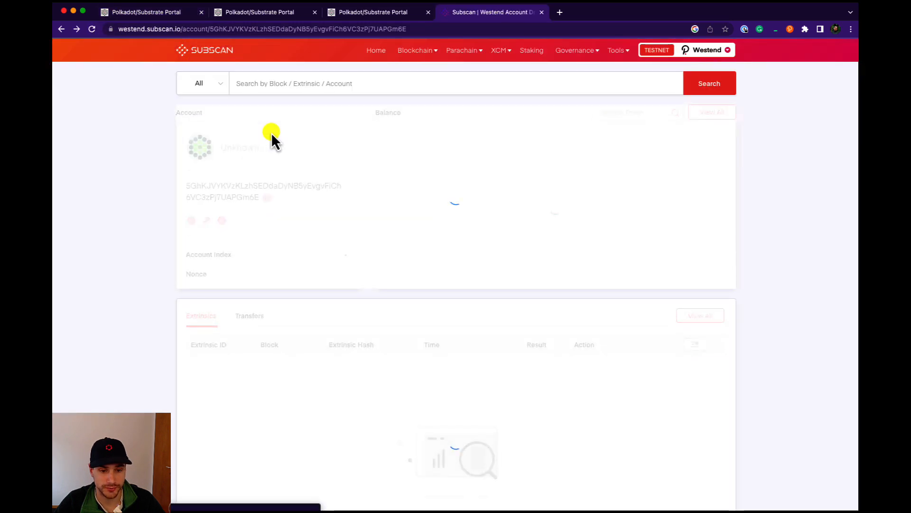
{"action": "scroll", "coordinate": [432, 261], "scroll_direction": "down", "scroll_amount": 3}
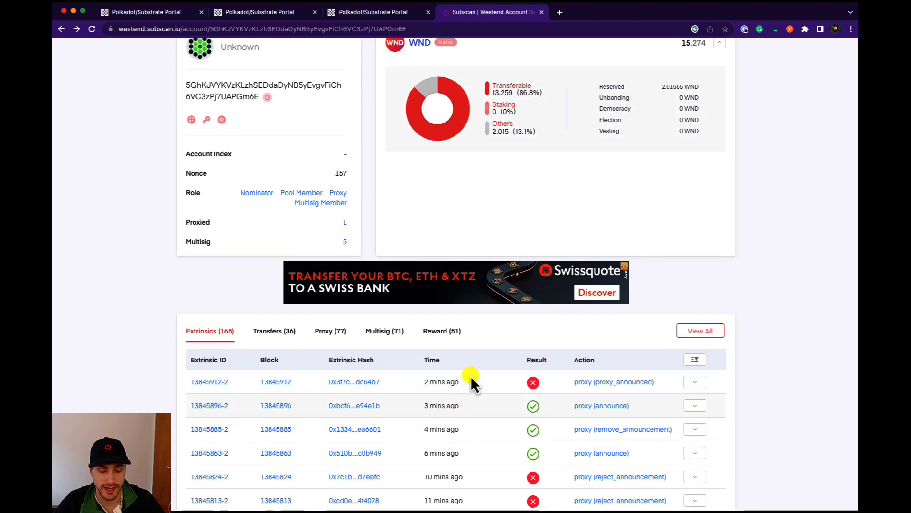
{"action": "scroll", "coordinate": [427, 238], "scroll_direction": "up", "scroll_amount": 3}
- Submit and sign the proxyAnnounced transaction again from the second portal tab
{"action": "left_click", "coordinate": [283, 15]}
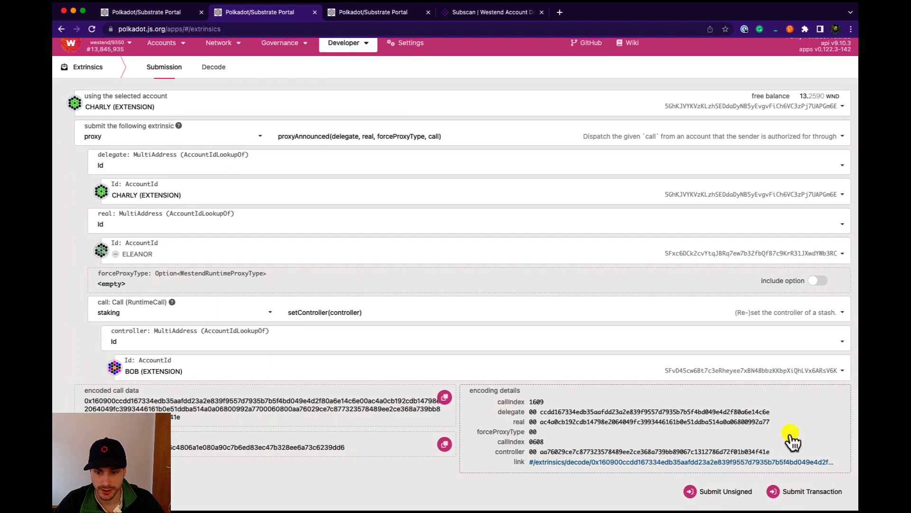
{"action": "left_click", "coordinate": [809, 491]}
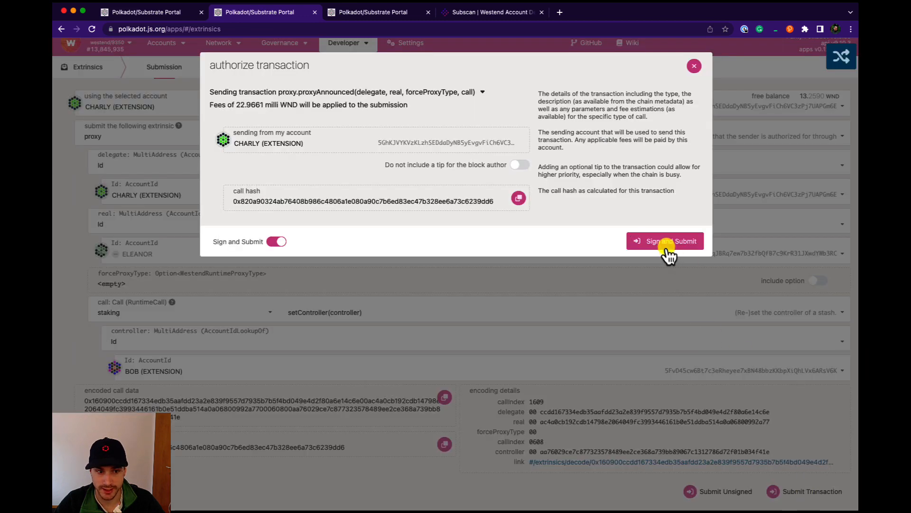
{"action": "left_click", "coordinate": [666, 250]}
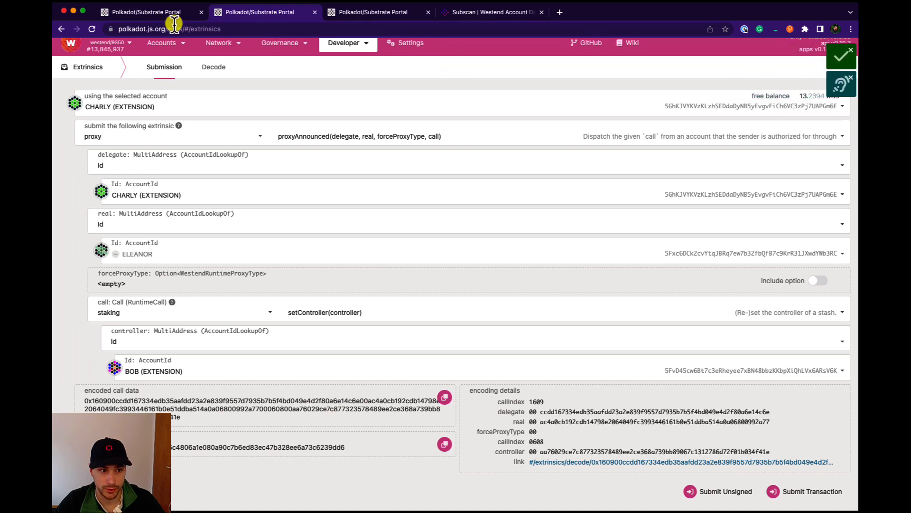
- Switch to the staking accounts tab and reload it to check ELEANOR's controller
{"action": "left_click", "coordinate": [149, 11]}
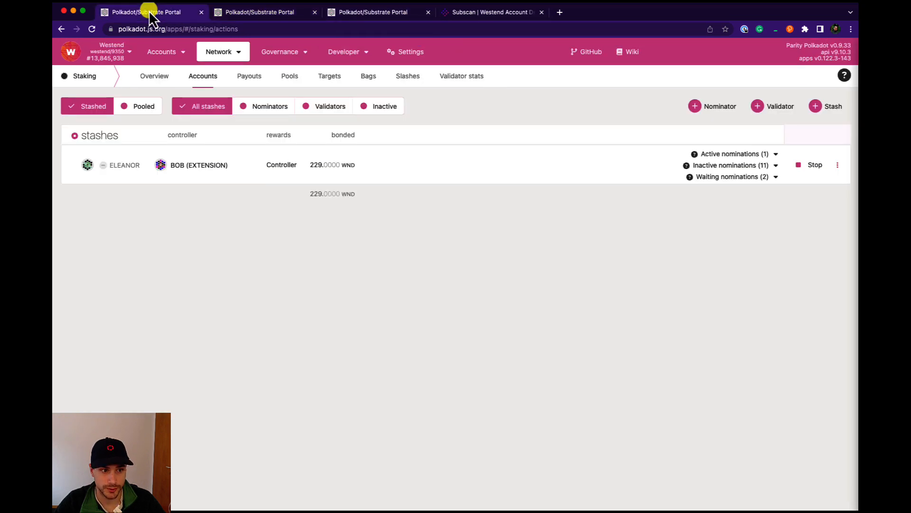
{"action": "mouse_move", "coordinate": [184, 73]}
{"action": "mouse_move", "coordinate": [235, 58]}
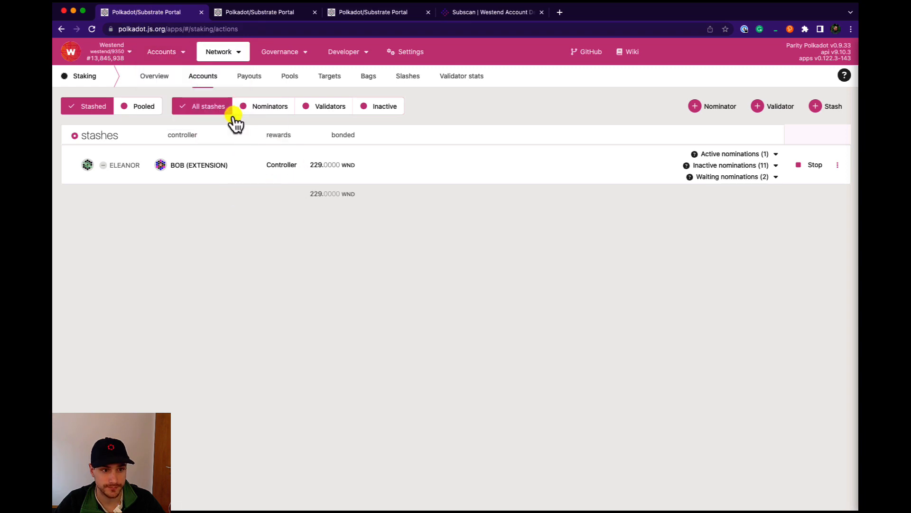
{"action": "left_click", "coordinate": [93, 29]}
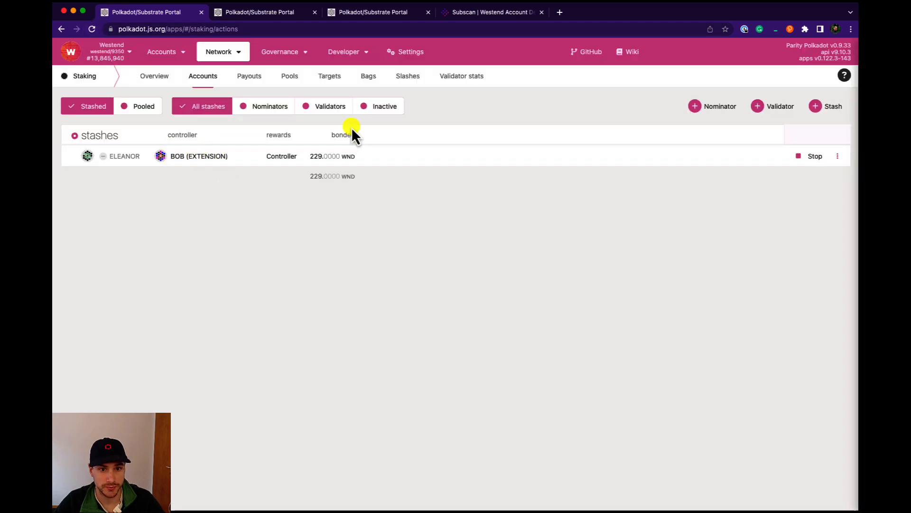
- Reload CHARLY's Subscan account page and review the newest extrinsics
{"action": "left_click", "coordinate": [474, 13]}
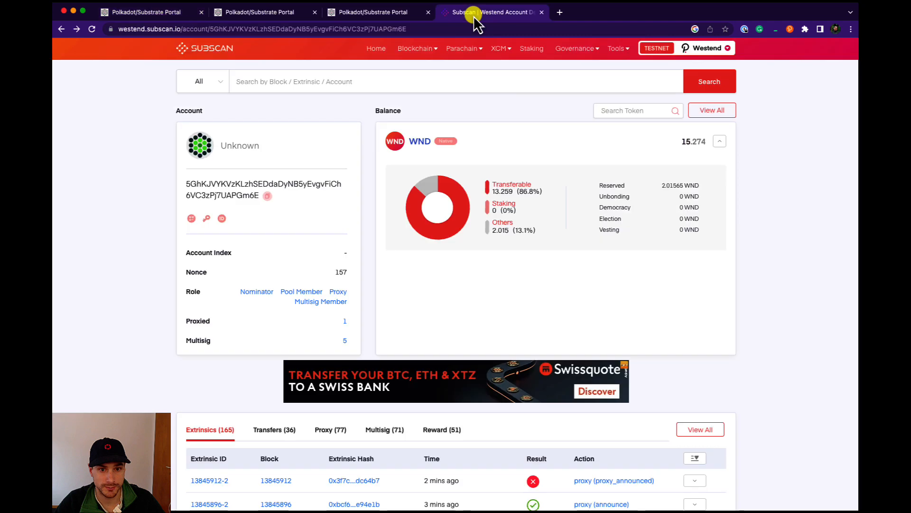
{"action": "left_click", "coordinate": [92, 30]}
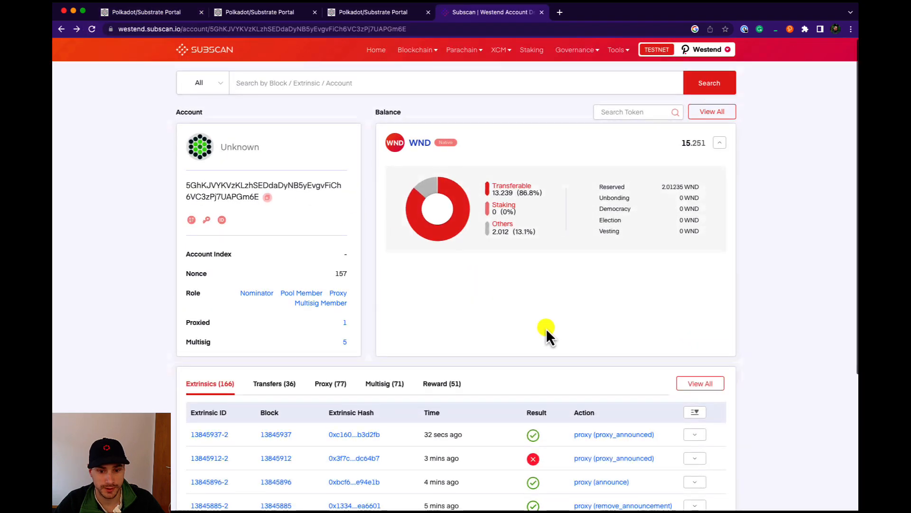
{"action": "scroll", "coordinate": [546, 328], "scroll_direction": "down", "scroll_amount": 1}
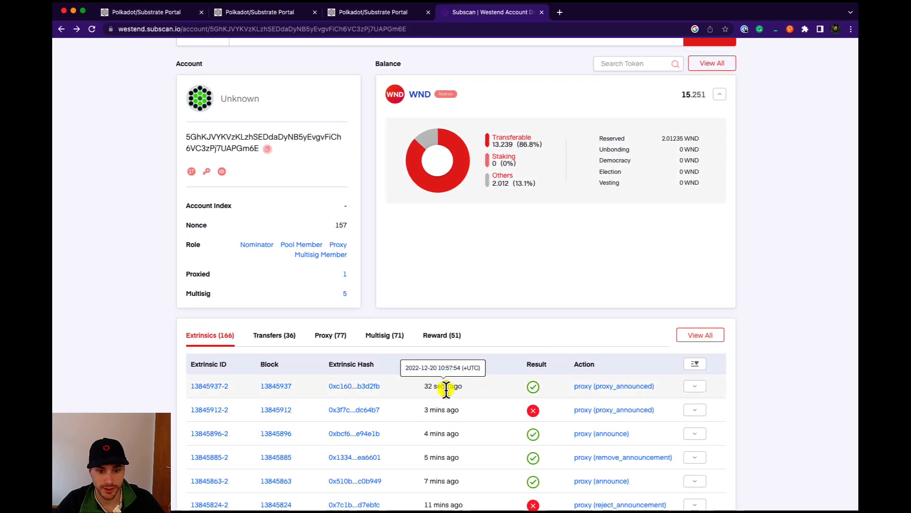